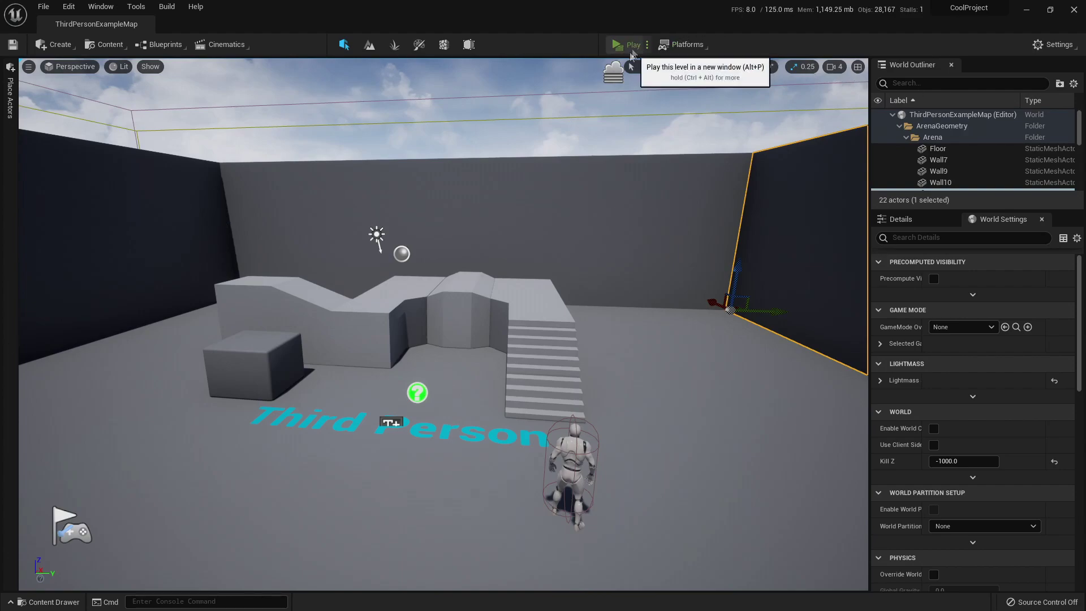
Play-test the level in a new window, running the character forward, and end the session.
click(627, 44)
key(w)
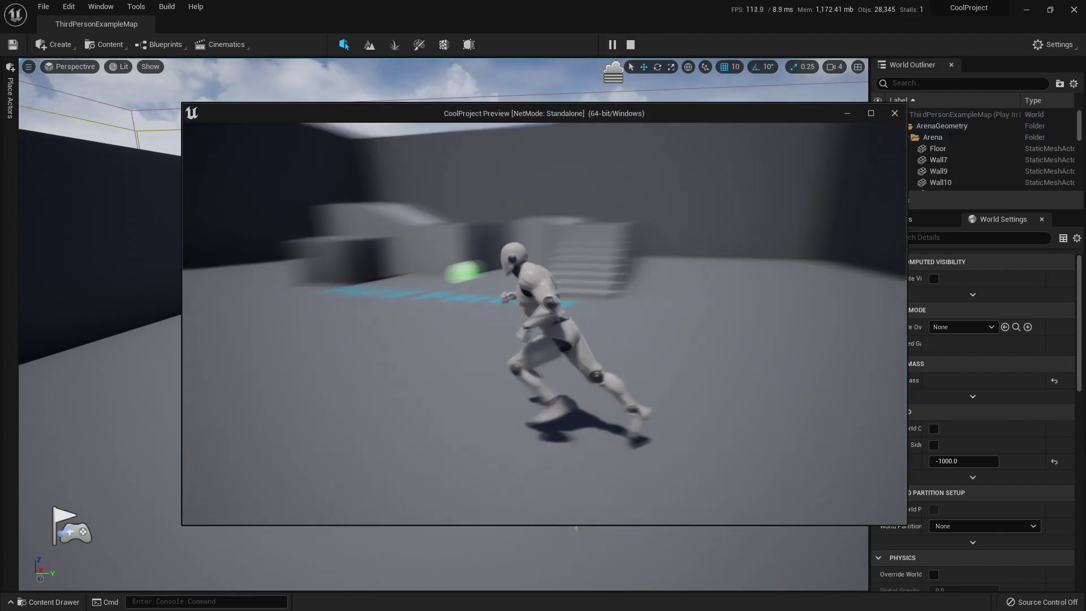
key(Escape)
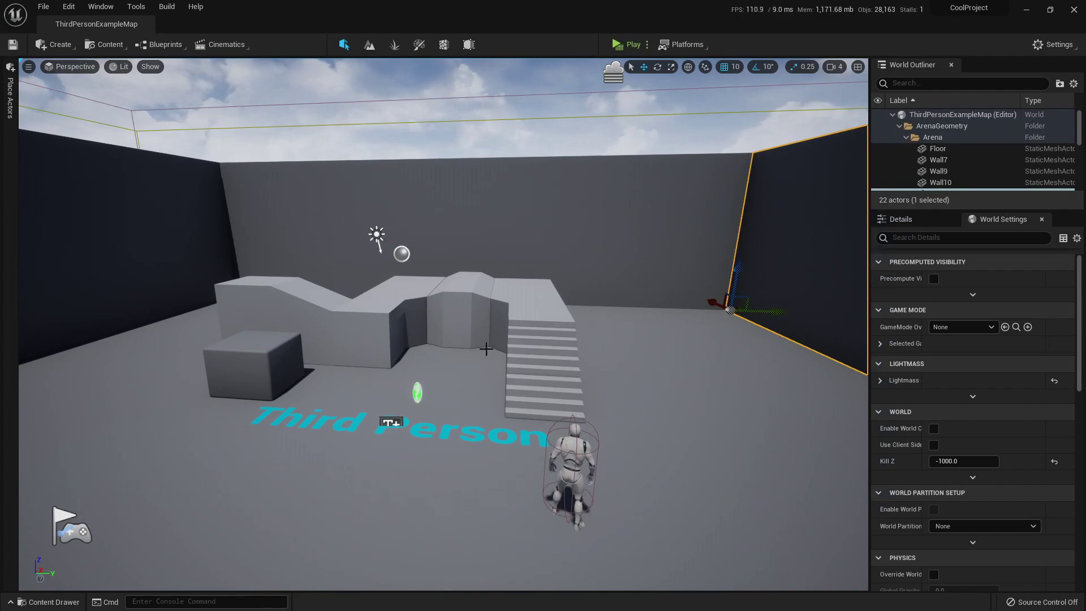
Look through the Windows platform options, open the project's packaging settings and review the build configuration and staging directory.
click(693, 49)
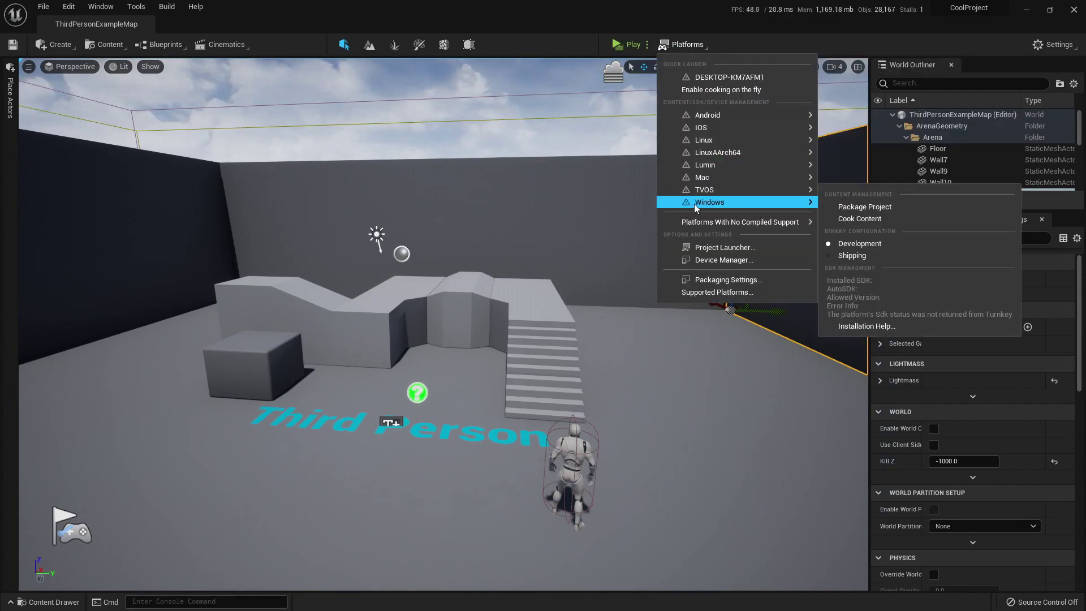
mouse_move(703, 225)
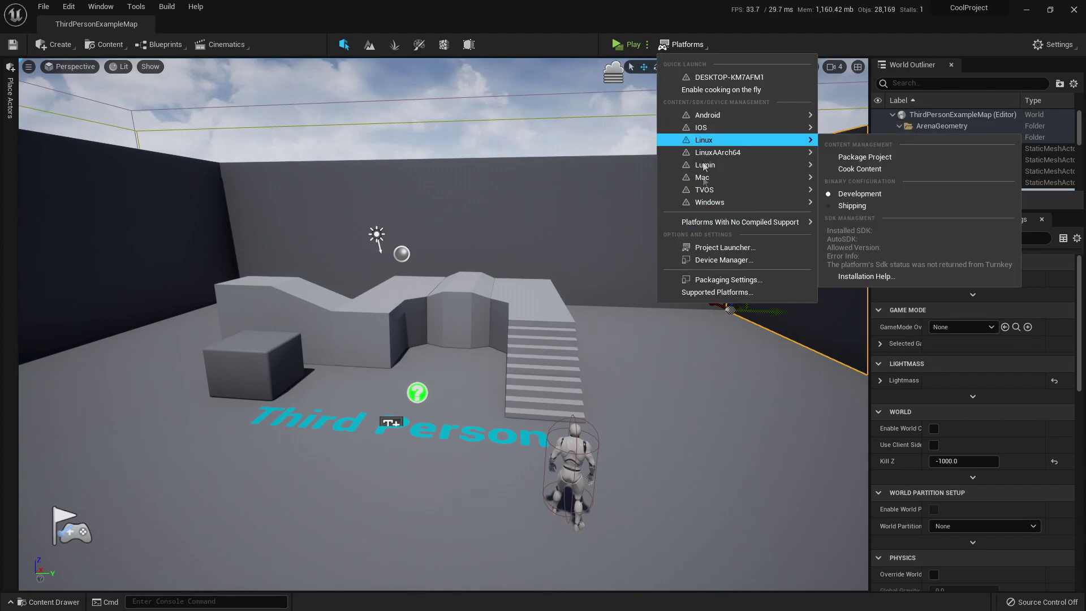
mouse_move(688, 195)
mouse_move(725, 202)
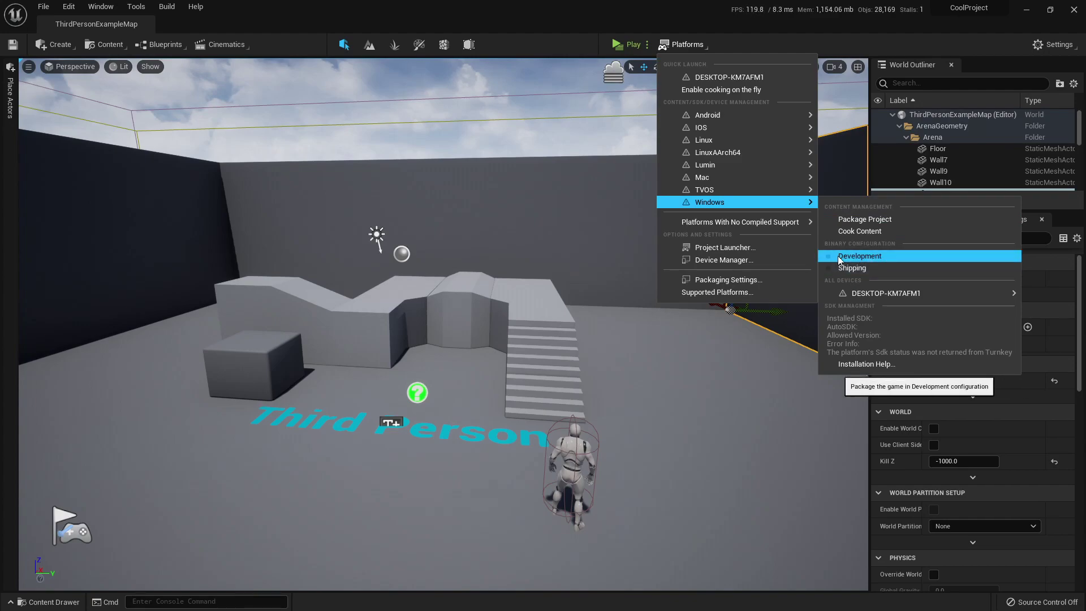
click(736, 281)
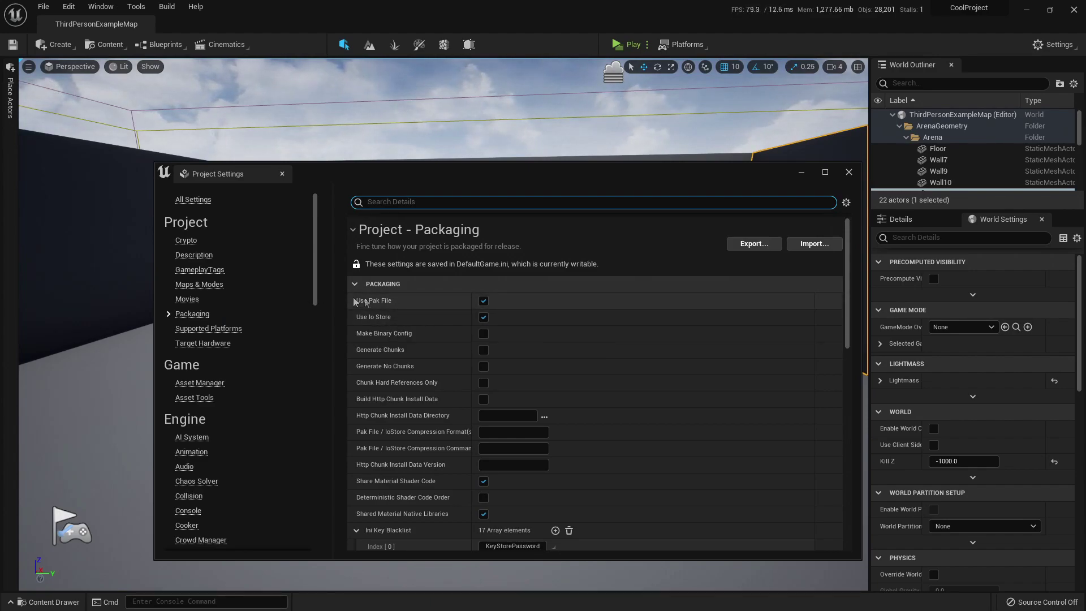
scroll(461, 321, down, 10)
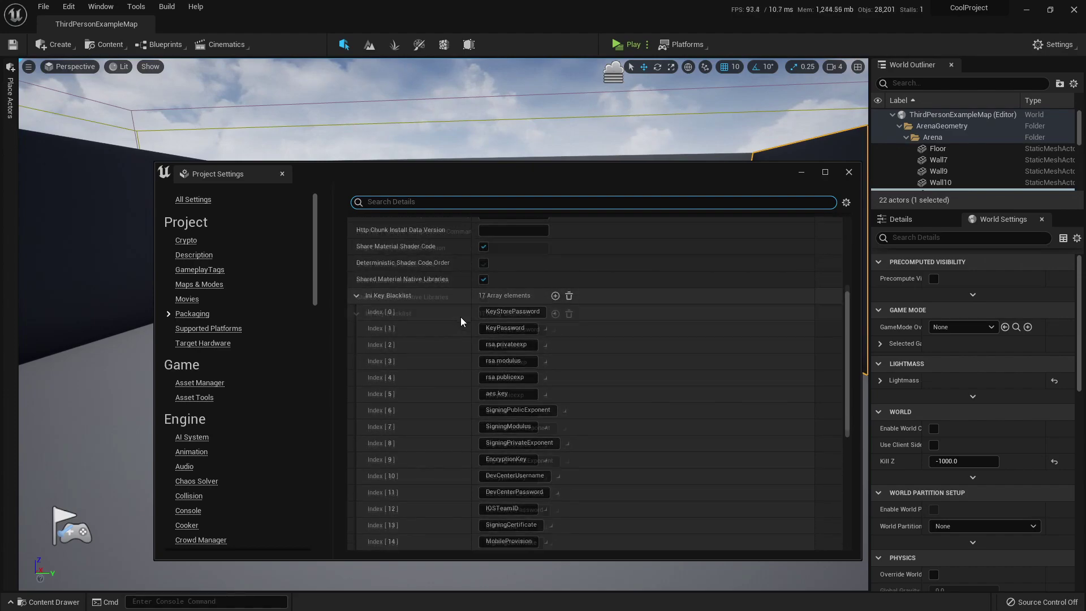
scroll(461, 316, down, 5)
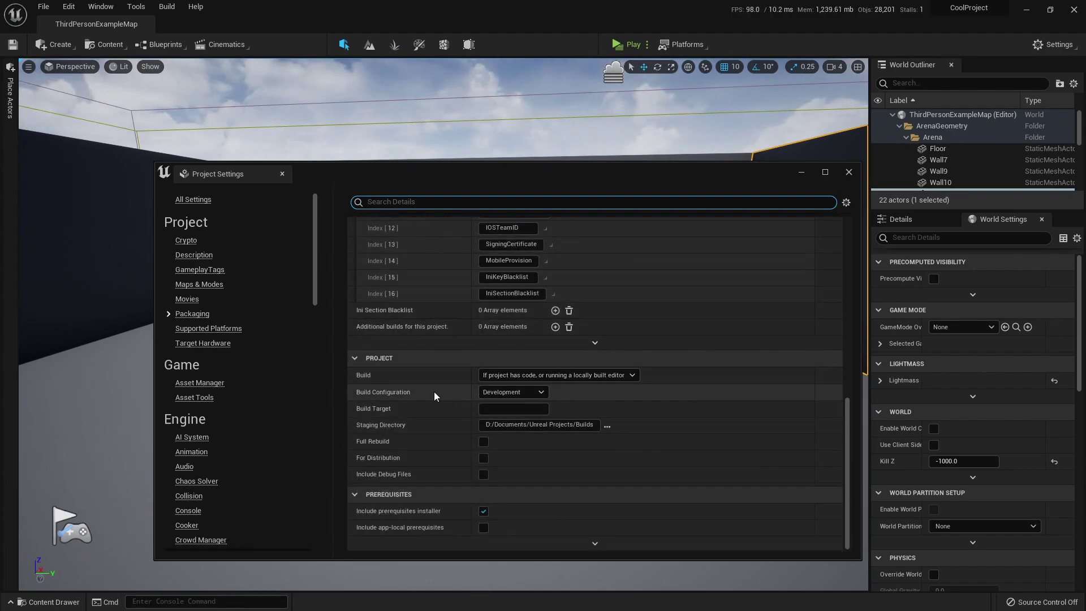
scroll(441, 393, up, 5)
scroll(456, 396, down, 5)
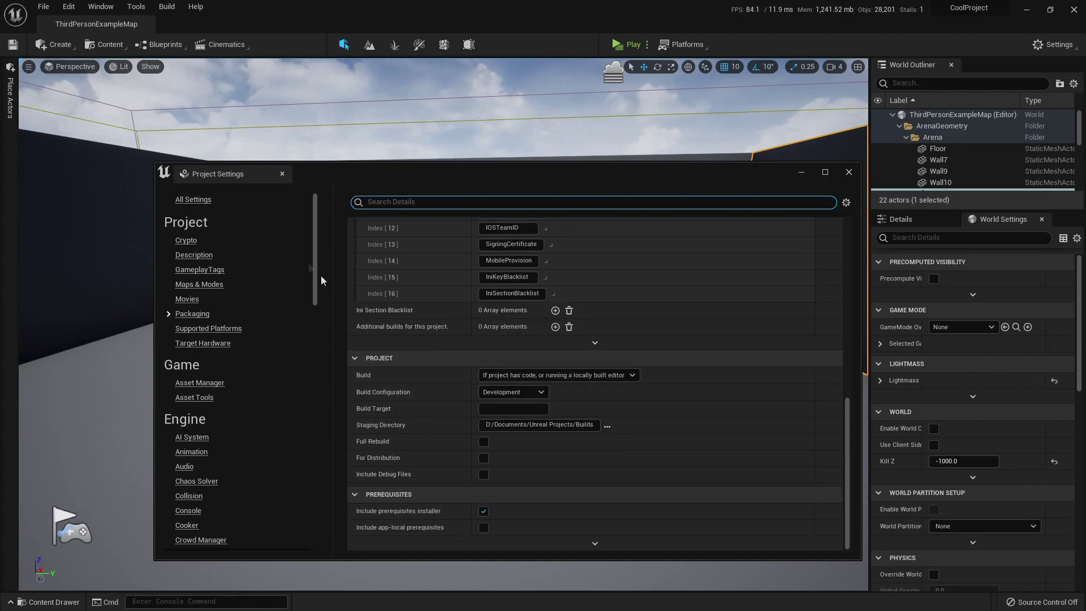
Set the project's Game Default Map to ThirdPersonExampleMap and minimize the project settings.
click(206, 285)
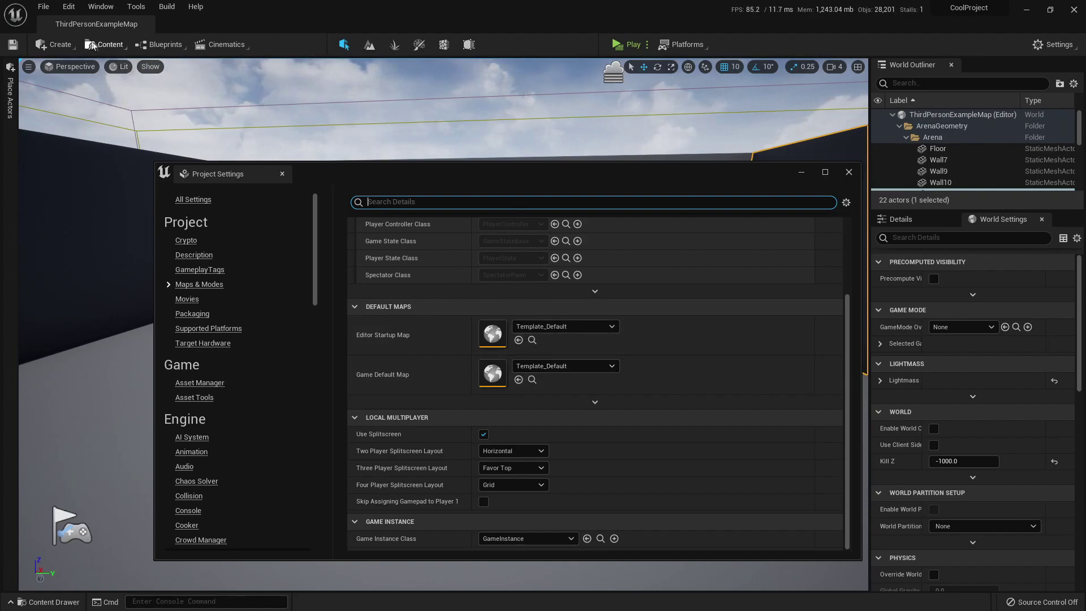
click(553, 366)
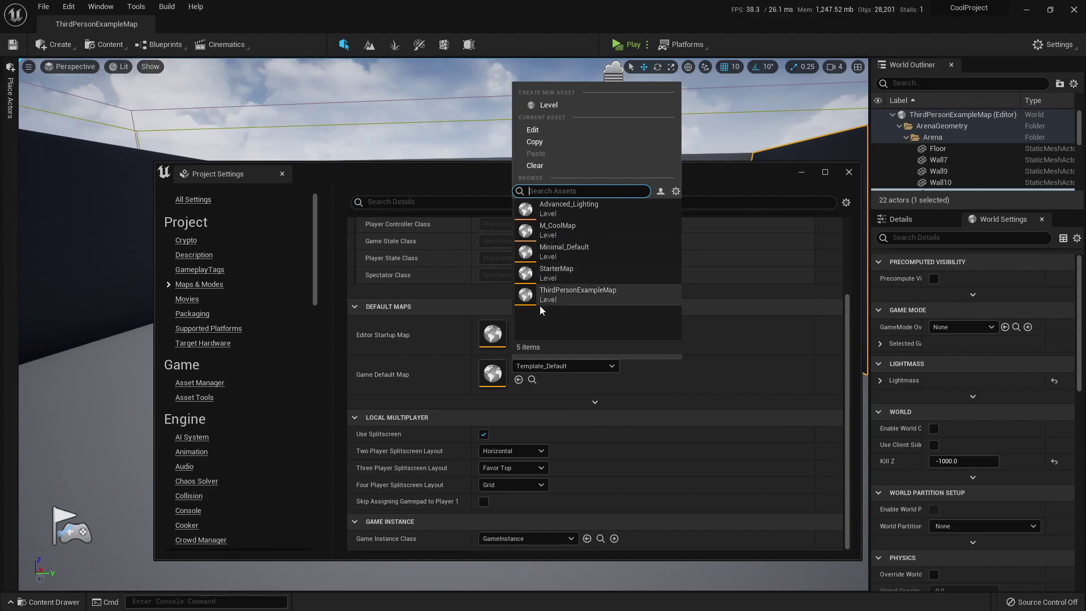
click(571, 293)
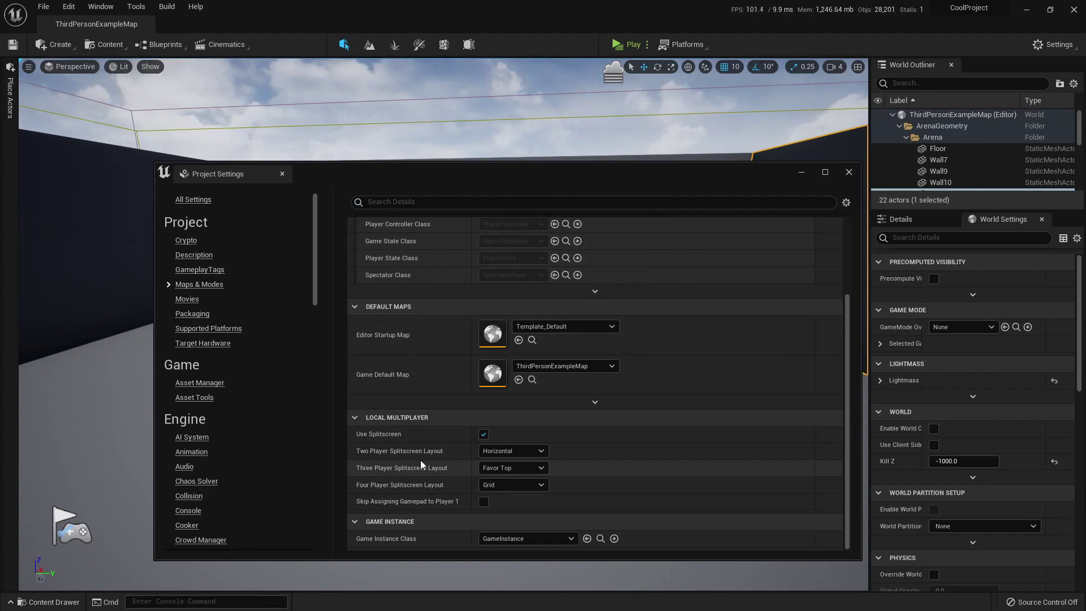
scroll(481, 345, up, 4)
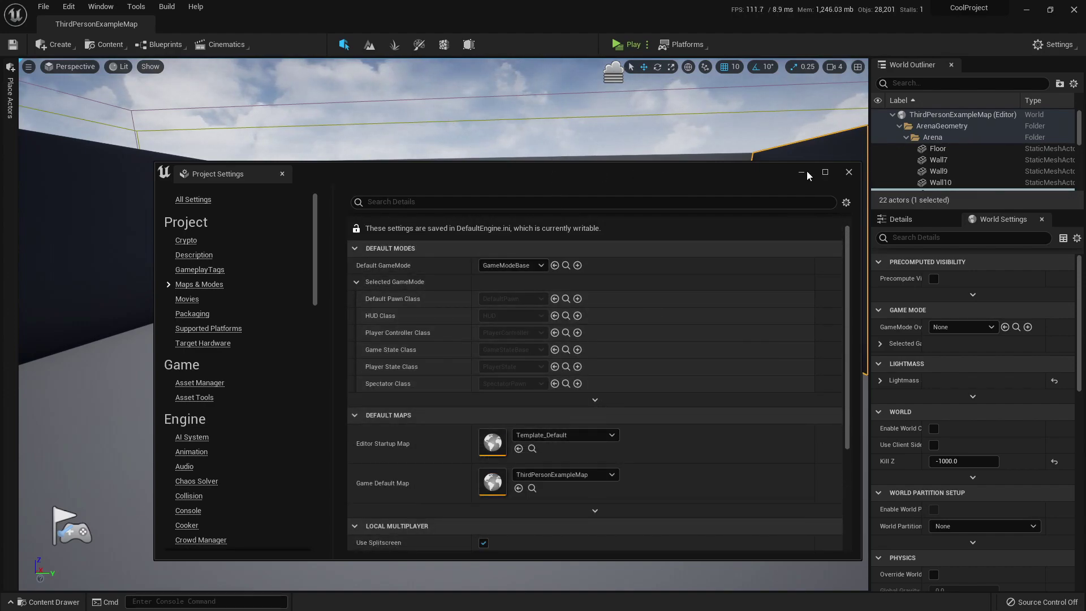
click(801, 172)
Play-test the level again, stop the session and return to the level view.
click(627, 44)
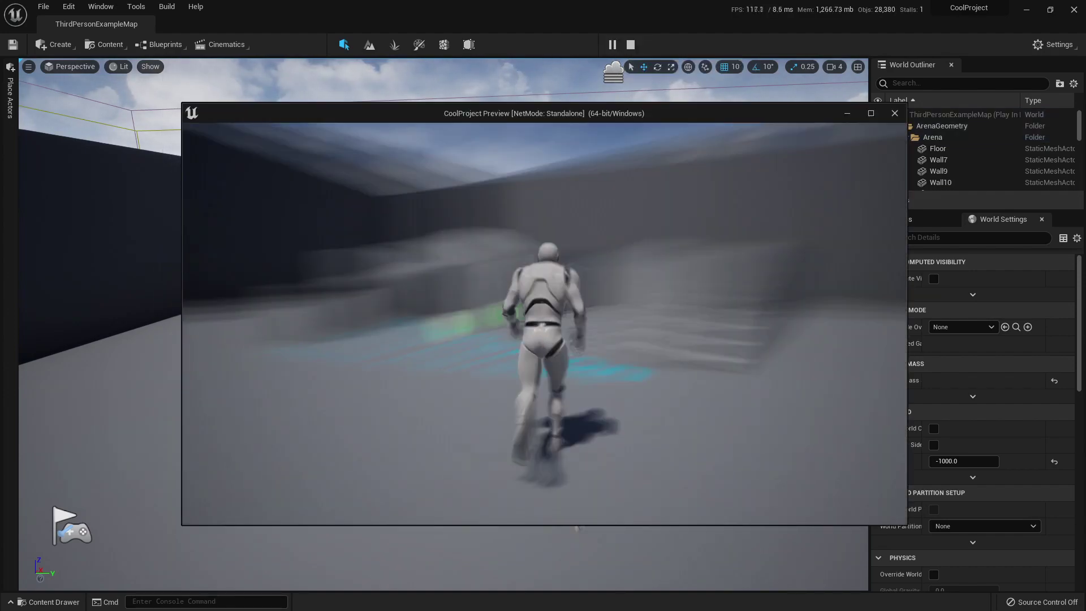
key(Escape)
key(f)
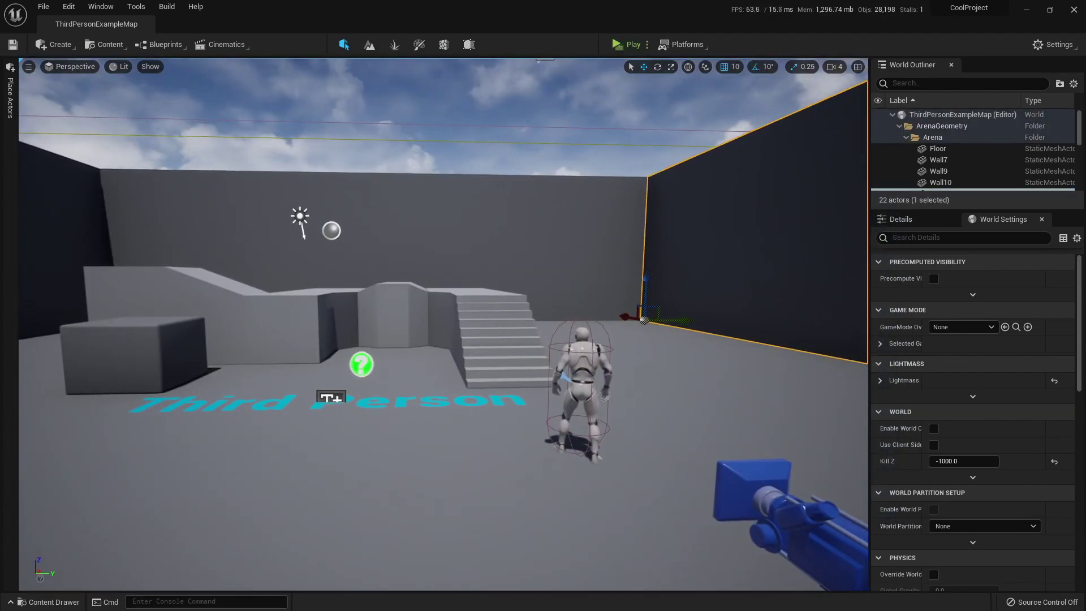
Select the ThirdPersonCharacter and filter its details for "poss" to check the auto possess options, clearing the filter when done.
click(579, 384)
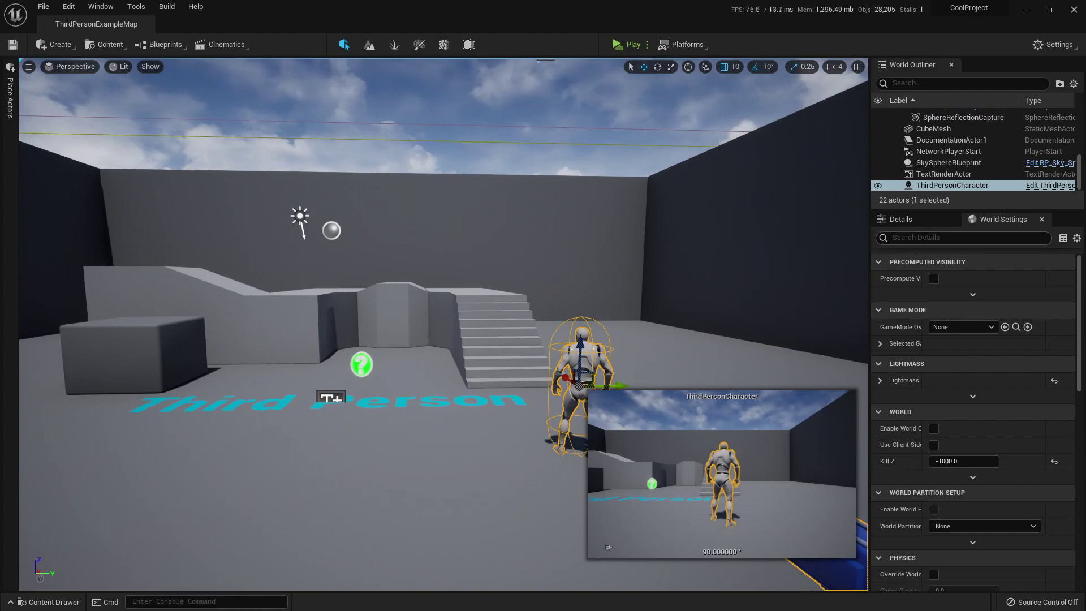
click(905, 220)
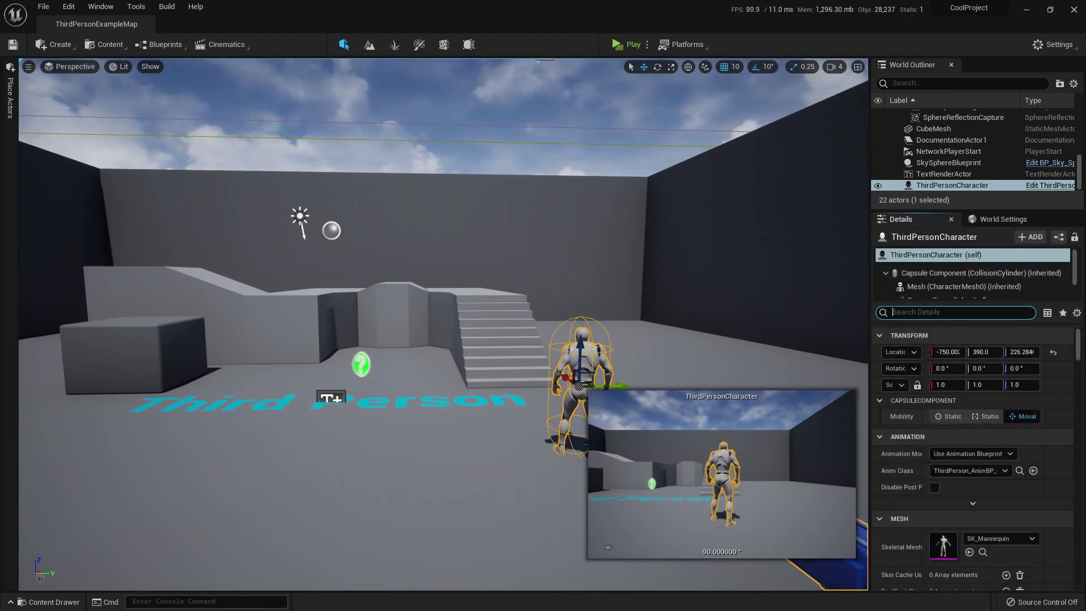
text(poss)
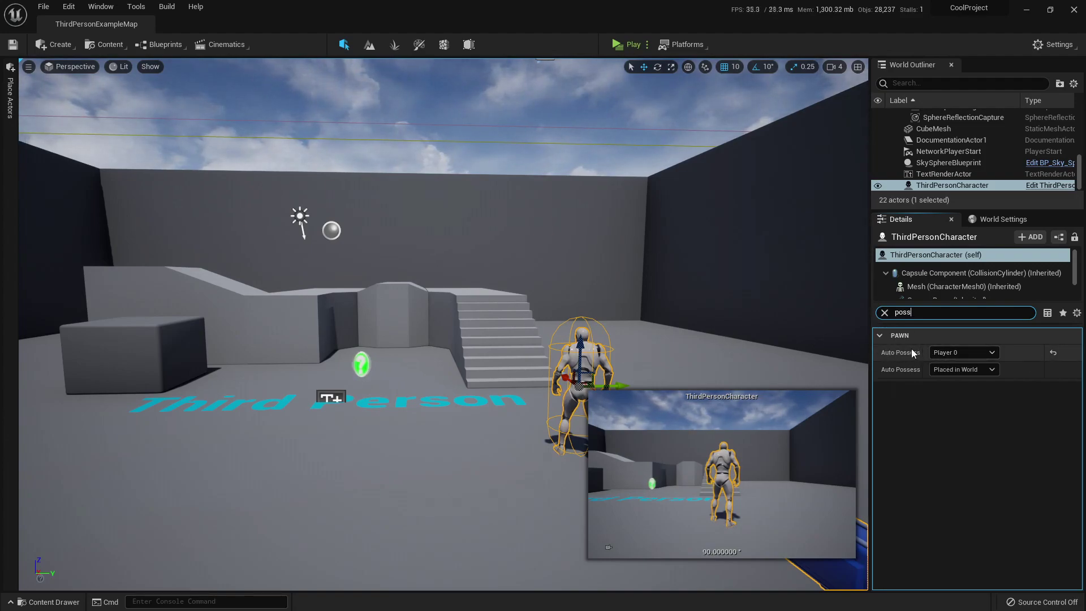
click(884, 313)
Try deleting the ThirdPersonCharacter from the level and undo the deletion.
click(581, 347)
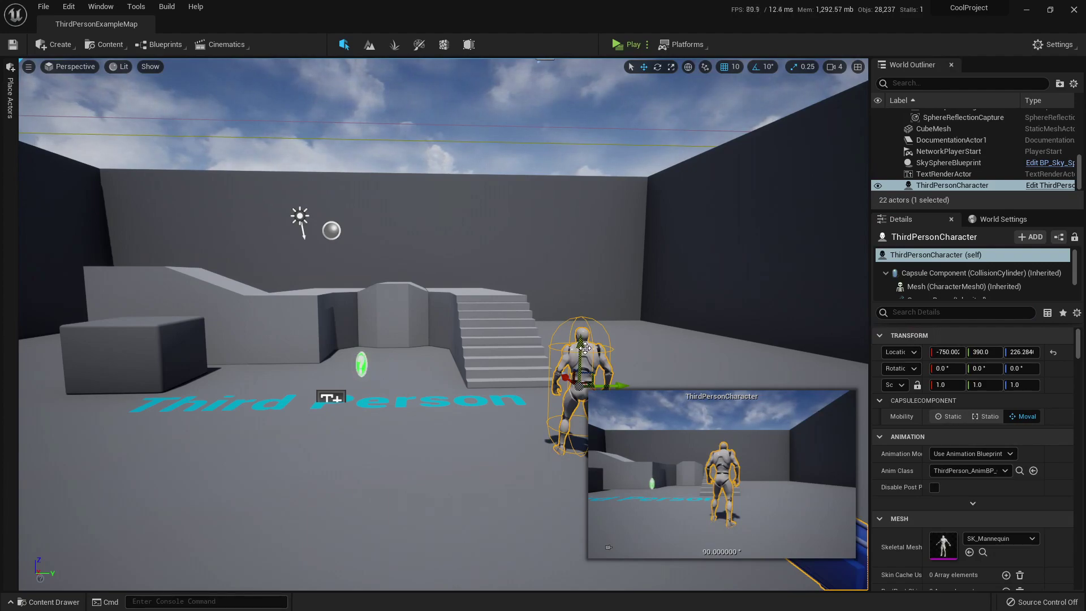
key(Delete)
key(ctrl+z)
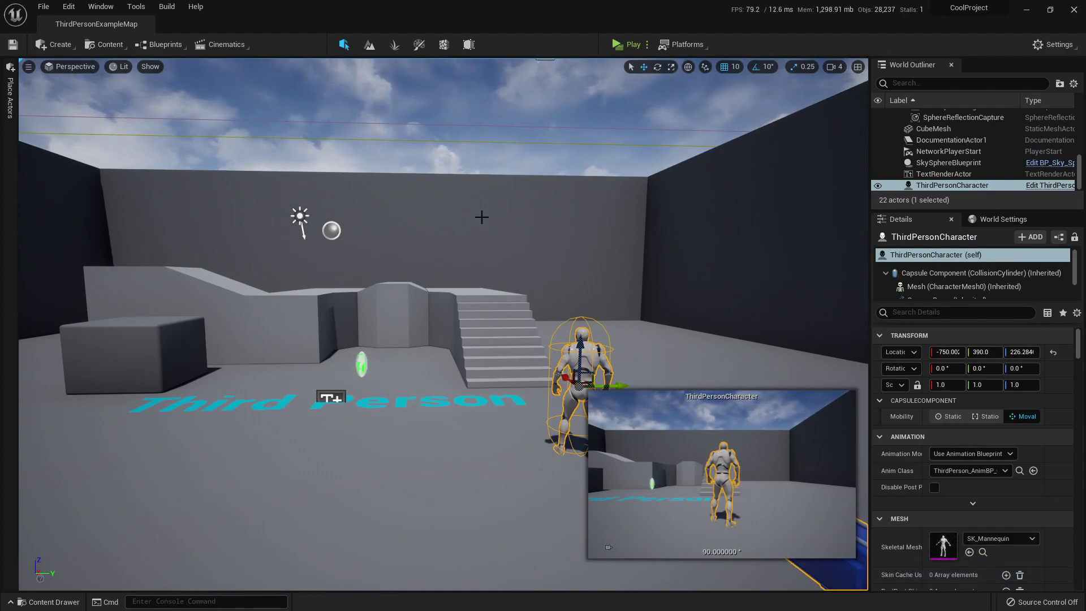
Return to the project settings, review the available Default GameMode choices without changing the selection, and minimize the settings.
key(alt+Tab)
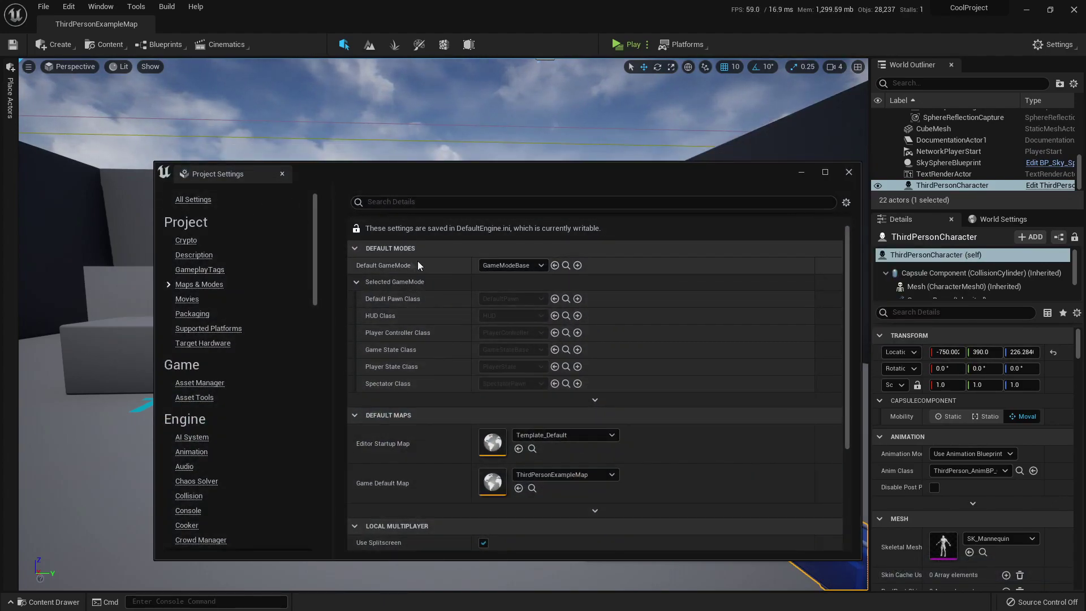
click(518, 265)
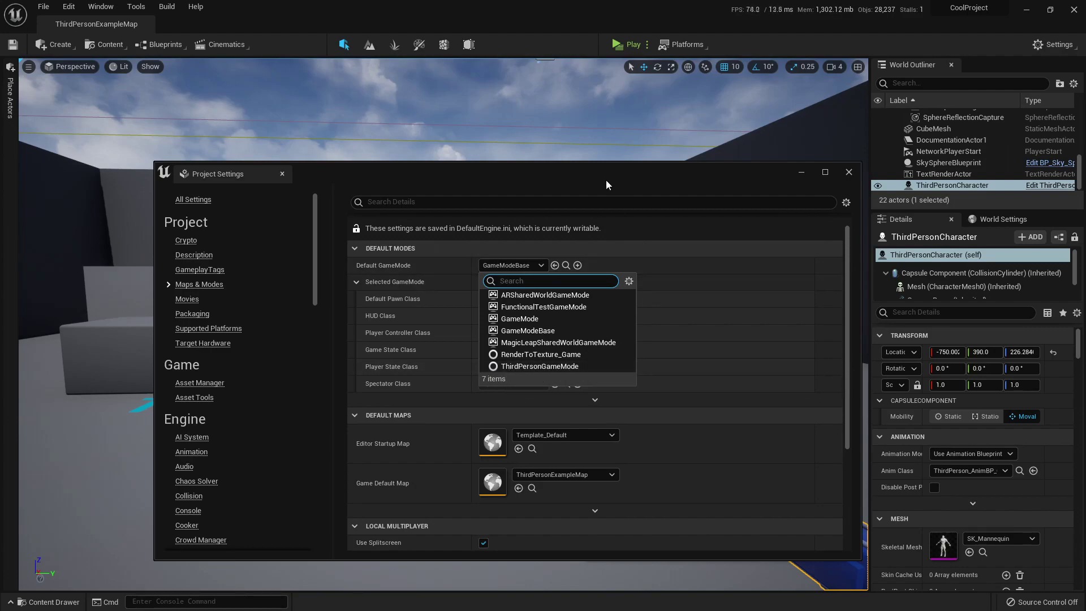
click(659, 288)
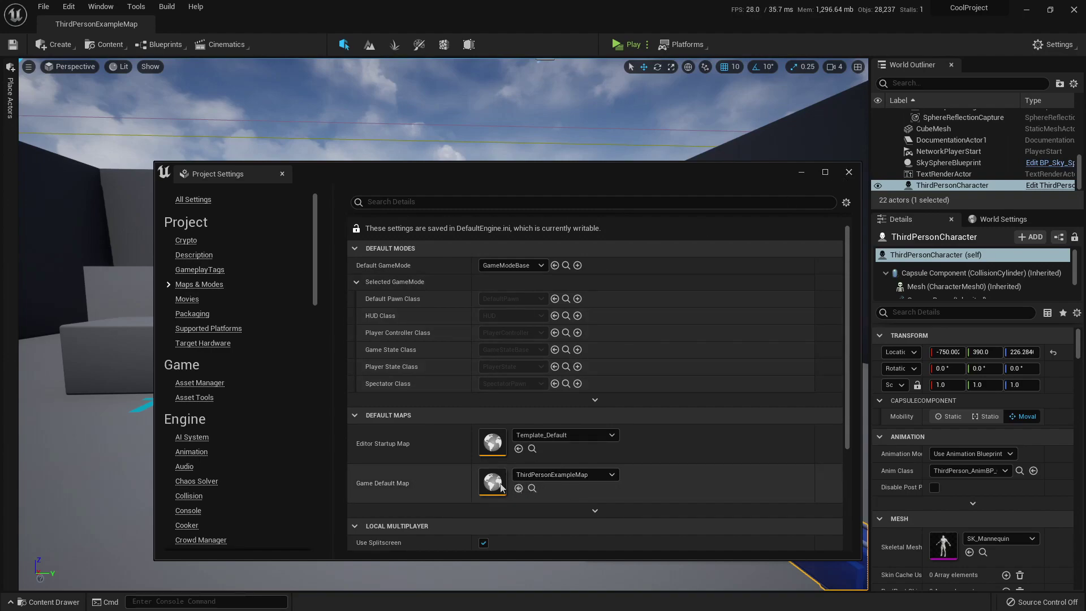
click(802, 173)
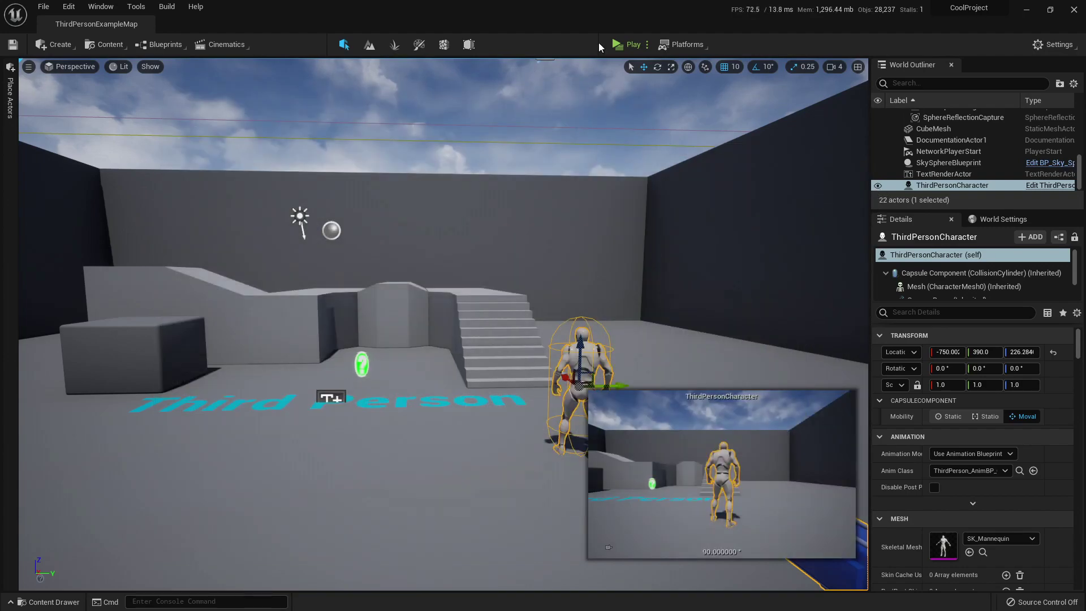
Run the standalone preview to check that the third-person character is controllable, and stop it.
key(alt+p)
key(w)
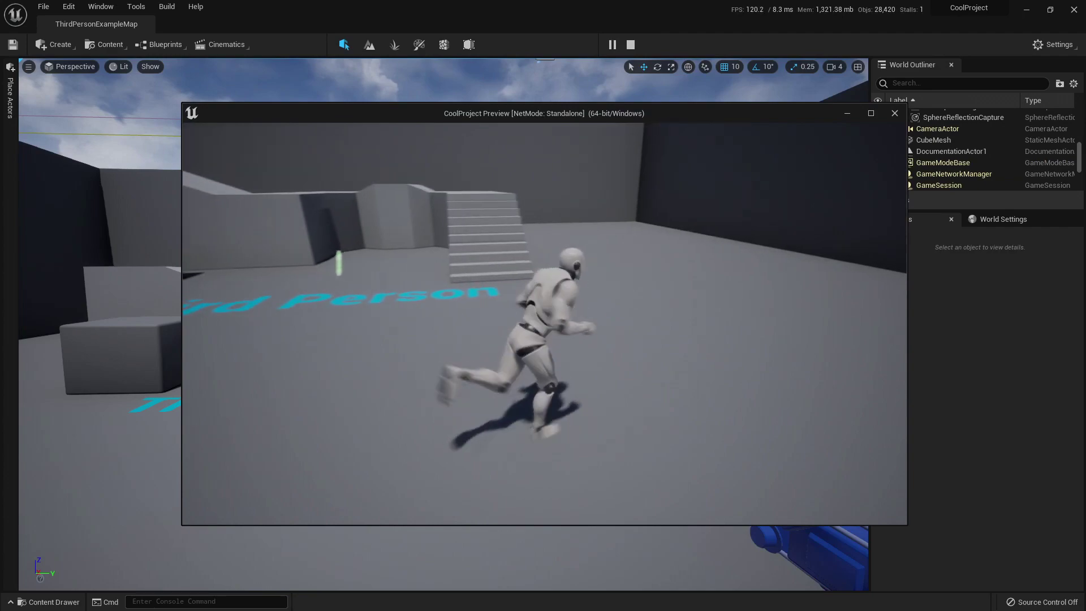
key(Escape)
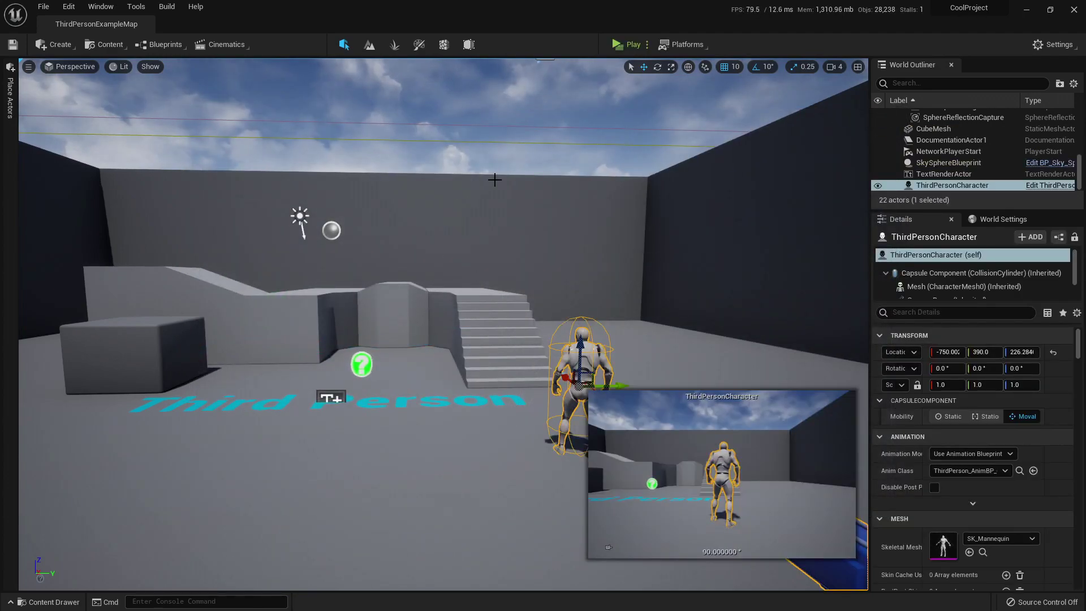
Package the project for Windows into the Unreal Projects Builds folder, continuing past the SDK warning.
click(695, 46)
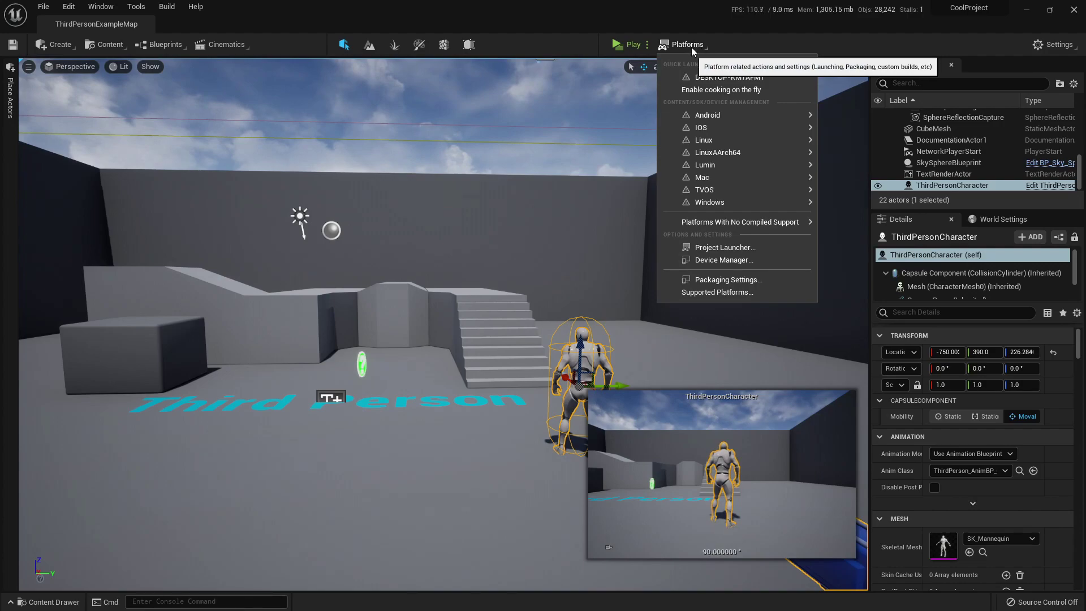
mouse_move(701, 203)
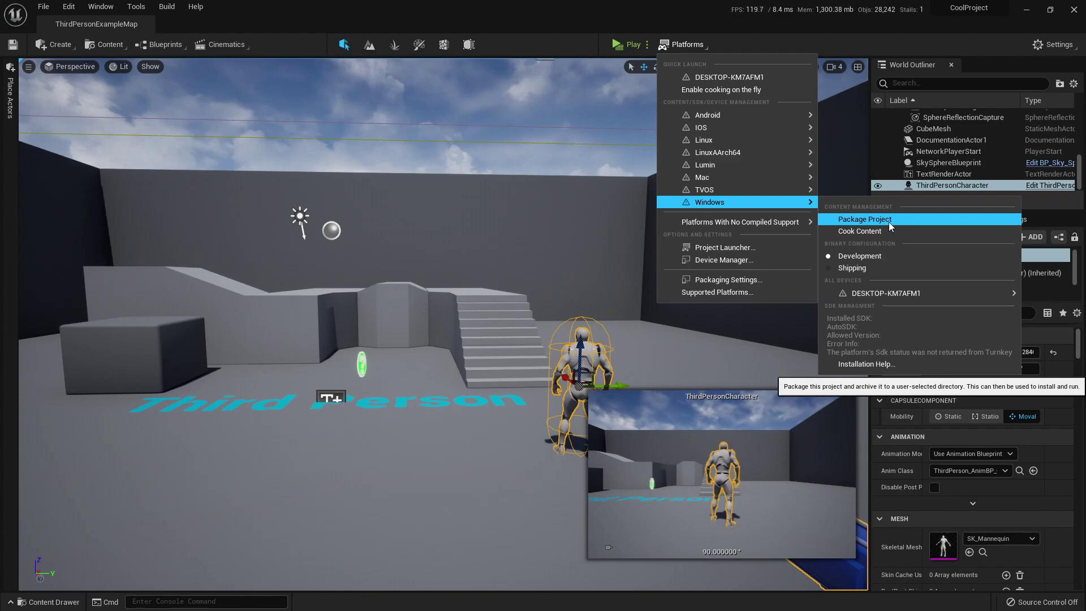
click(853, 219)
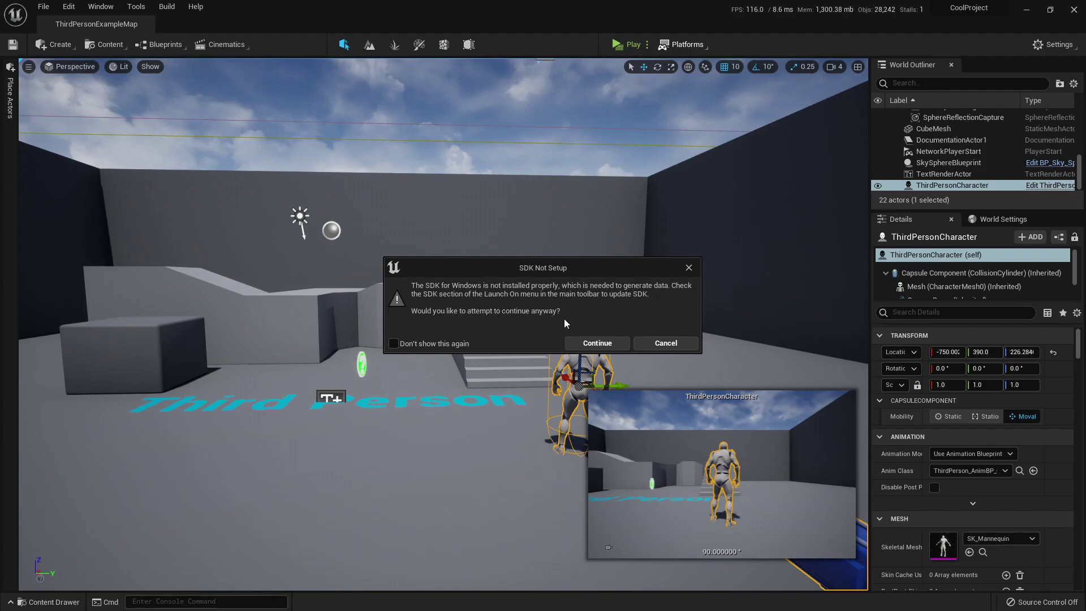
click(599, 342)
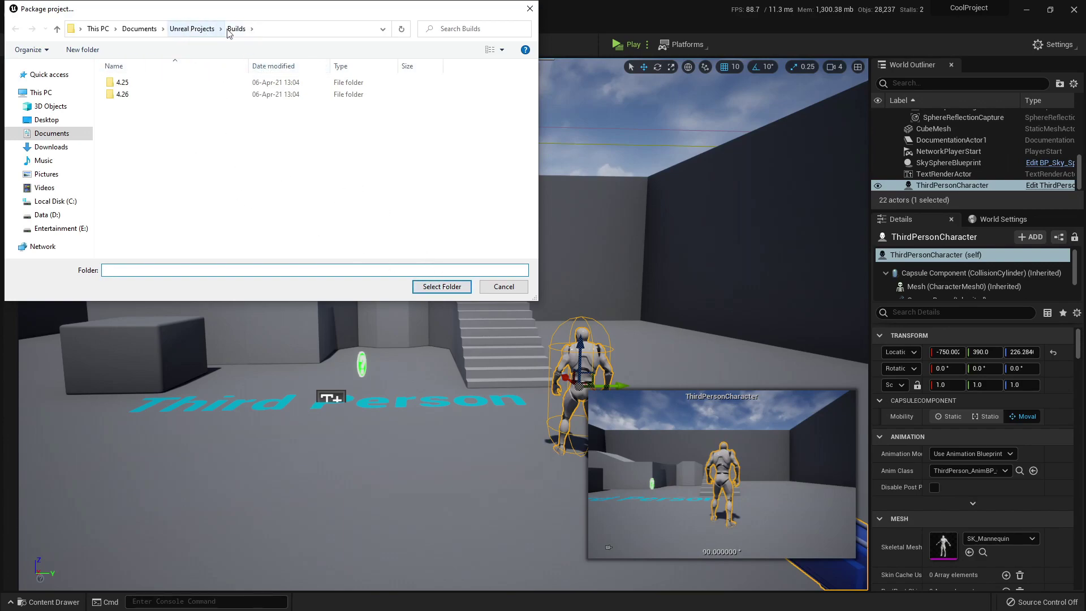
click(441, 287)
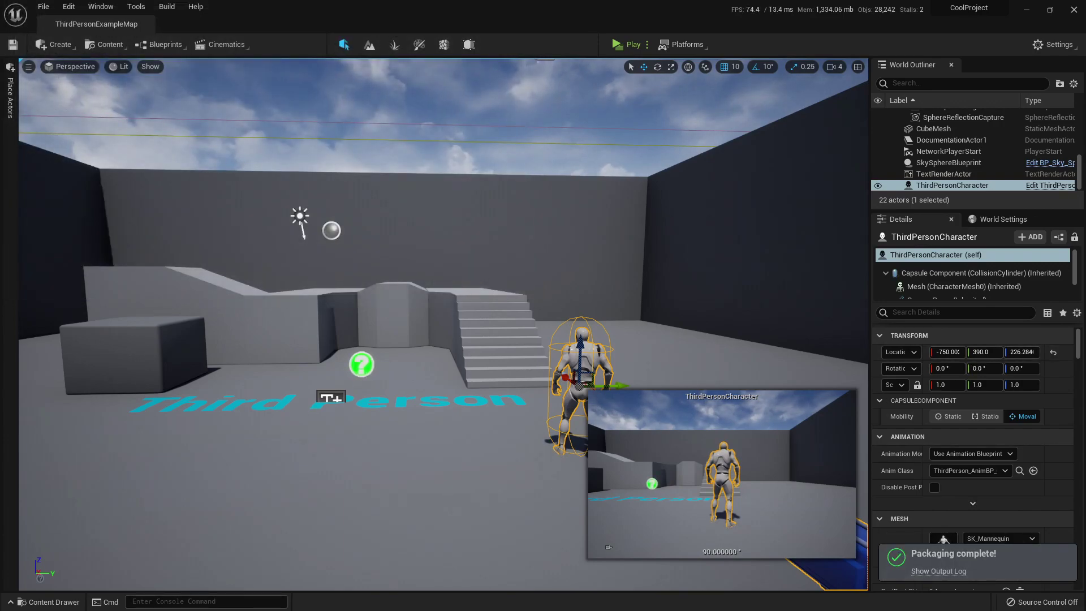
Open the output log and examine the packaging messages for errors about the required library.
click(945, 572)
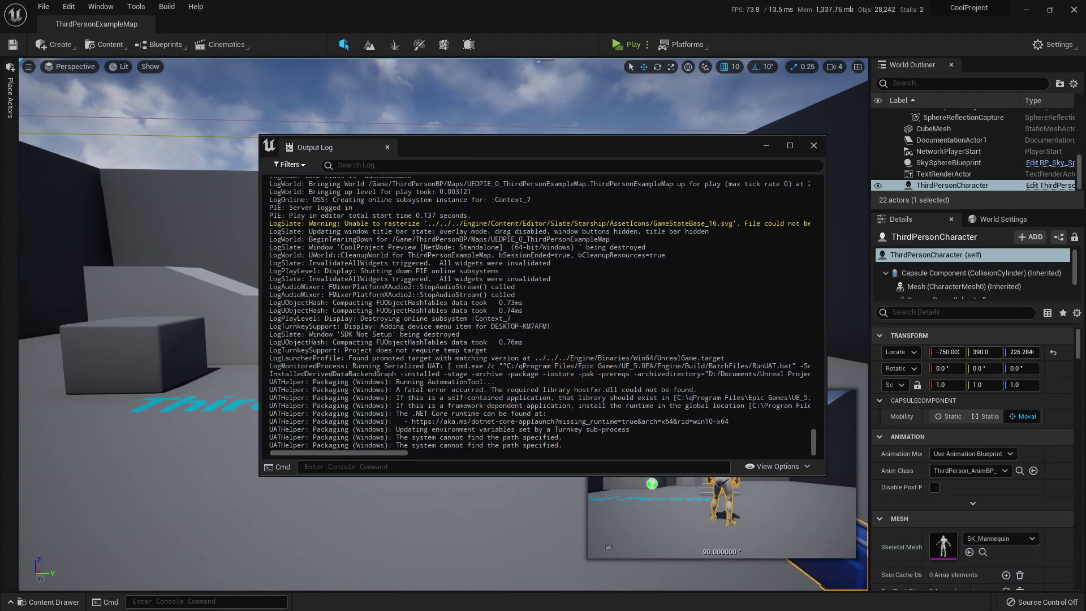
drag(395, 389, 598, 389)
click(604, 389)
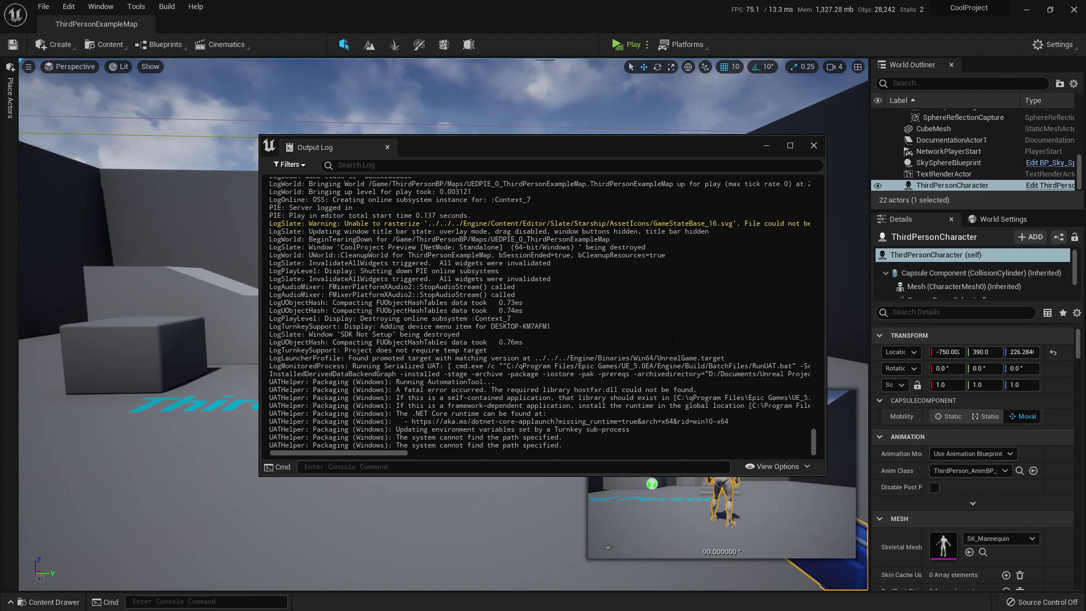
Switch to Firefox and view the Reddit post about packaging Windows projects in UE5.
key(alt+Tab)
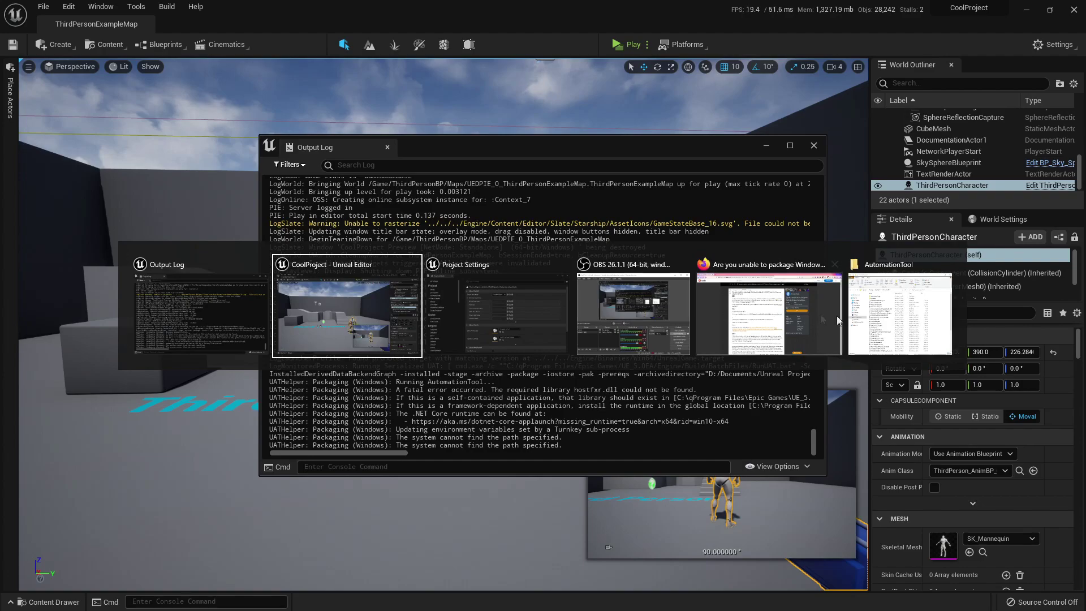
click(799, 315)
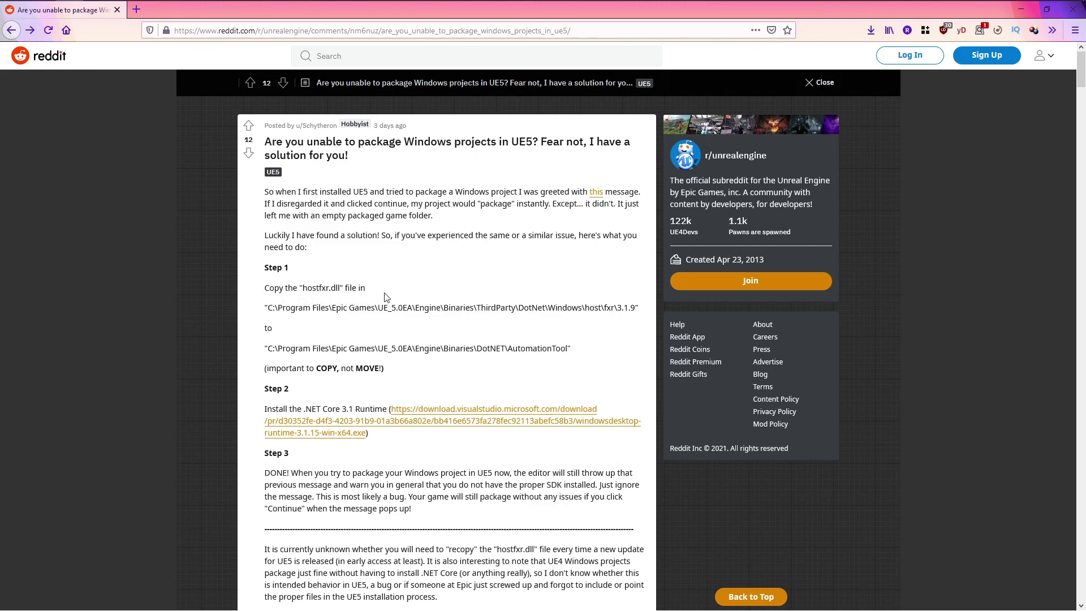
Compare the missing-library error in the output log with the hostfxr.dll source path given in the Reddit post.
key(alt+Tab)
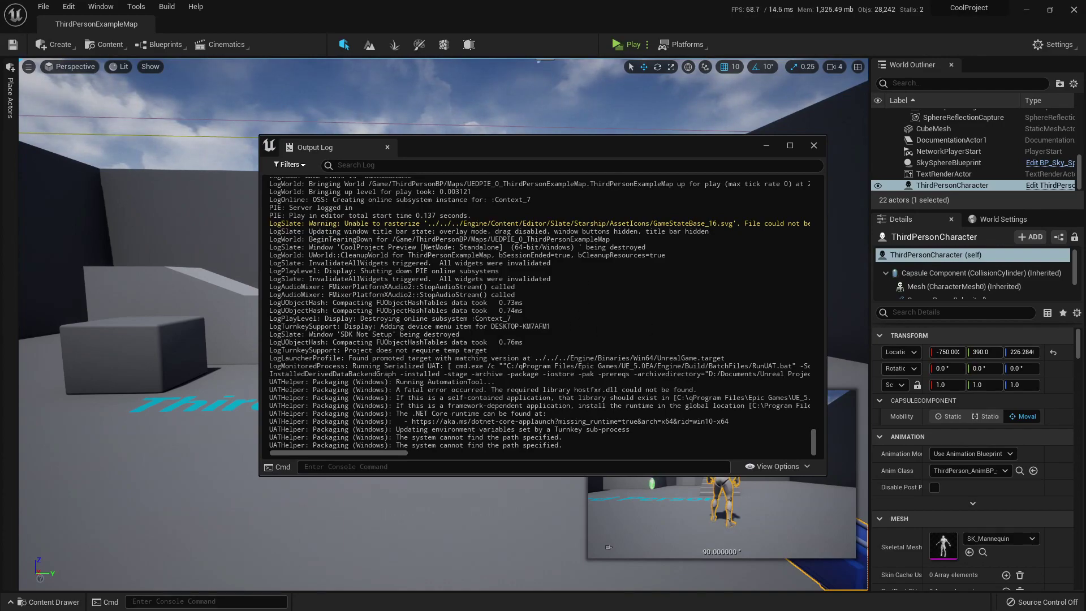
drag(396, 390, 698, 390)
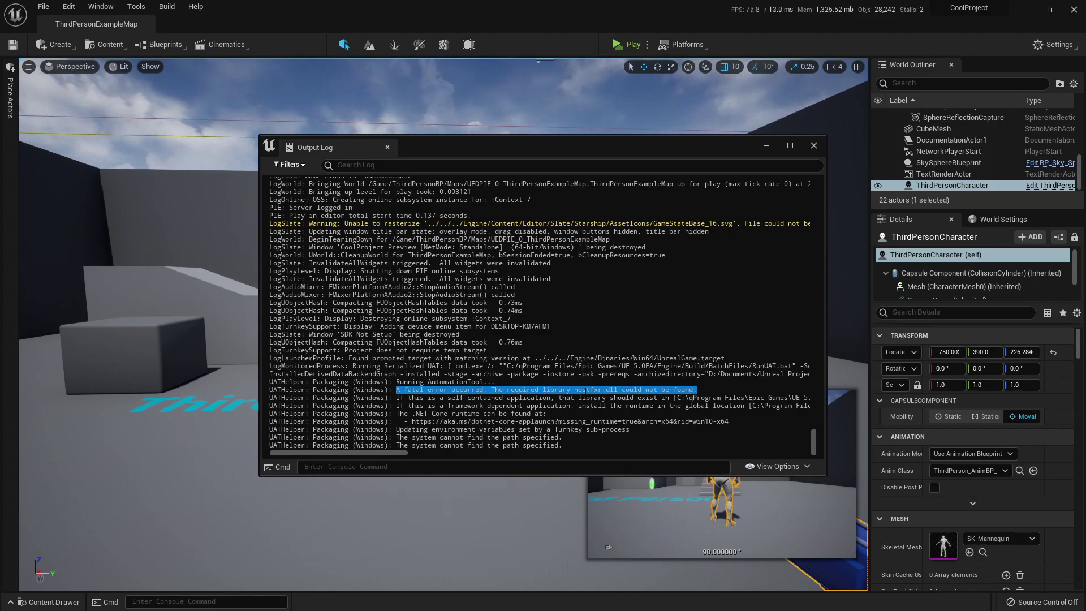
key(alt+Tab)
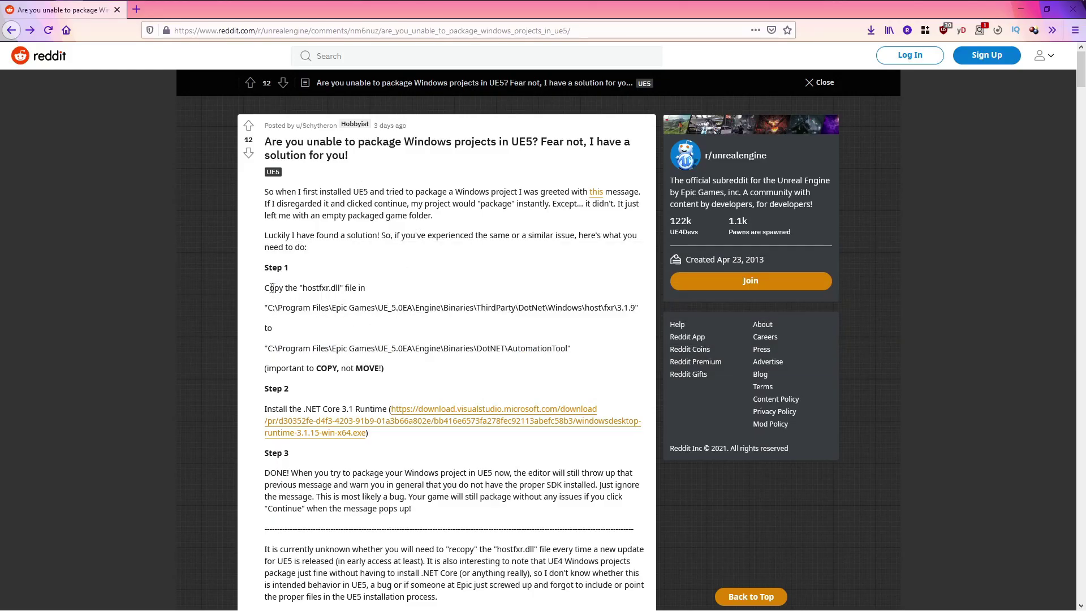
drag(268, 306, 424, 320)
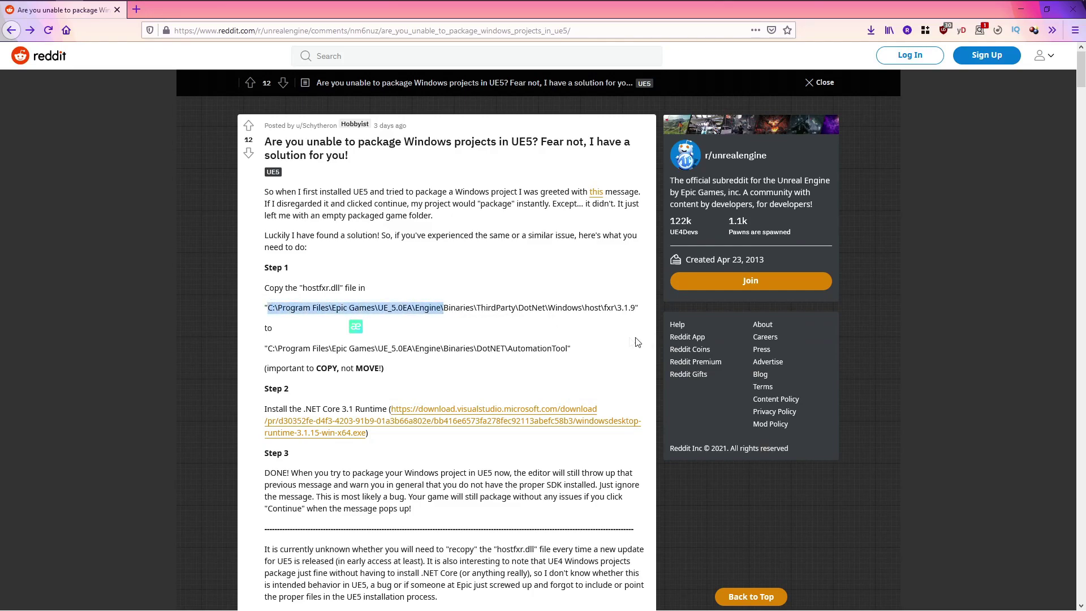
key(alt+Tab)
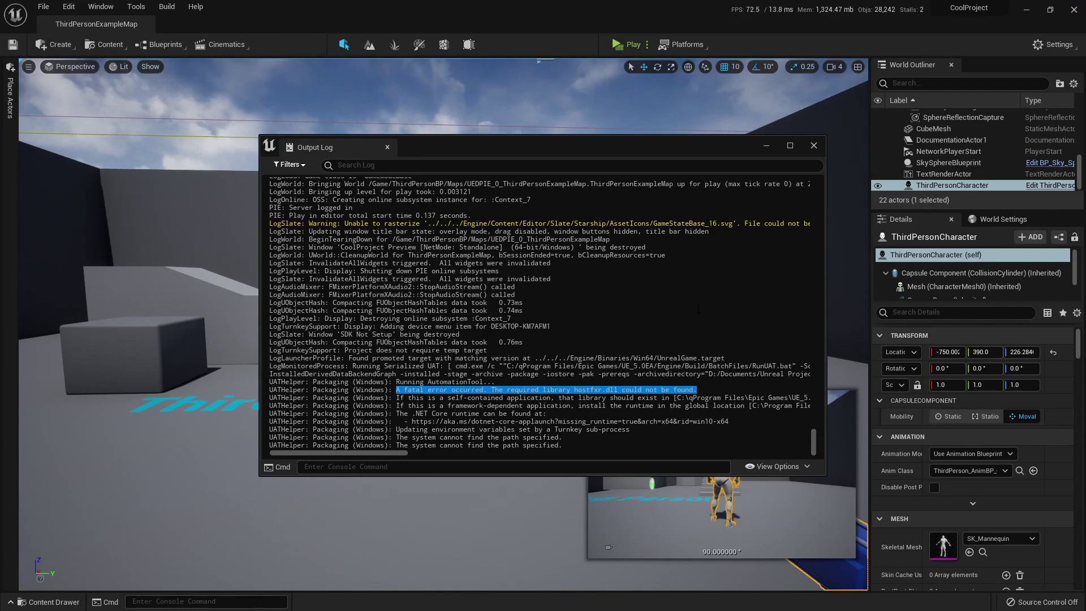
key(alt+Tab)
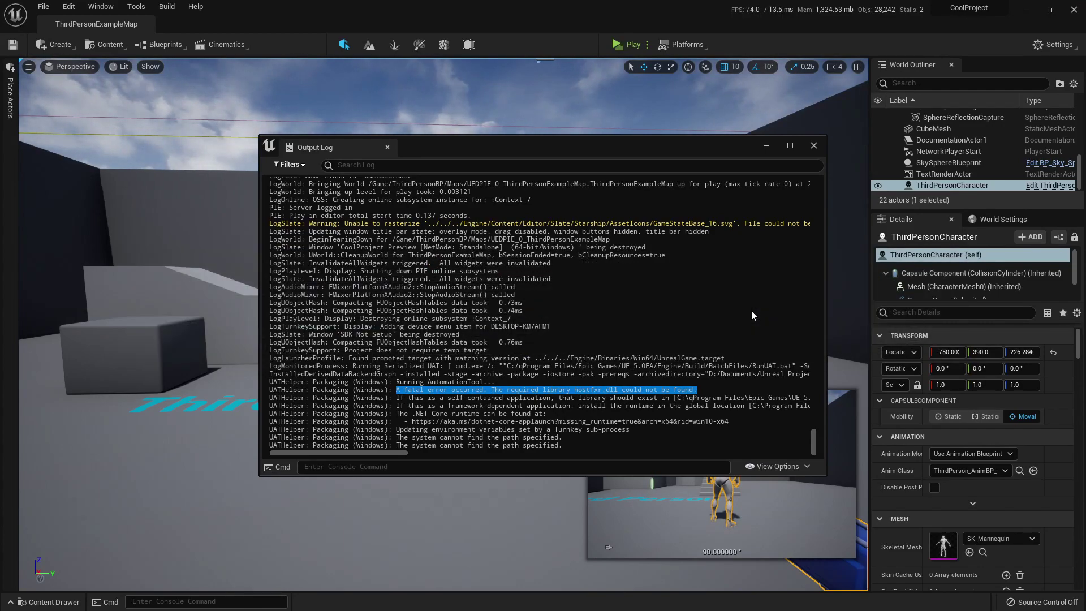
Copy the UE_5.0EA Engine/Build/BatchFiles path from the output log and open that folder in a new File Explorer window.
key(super+e)
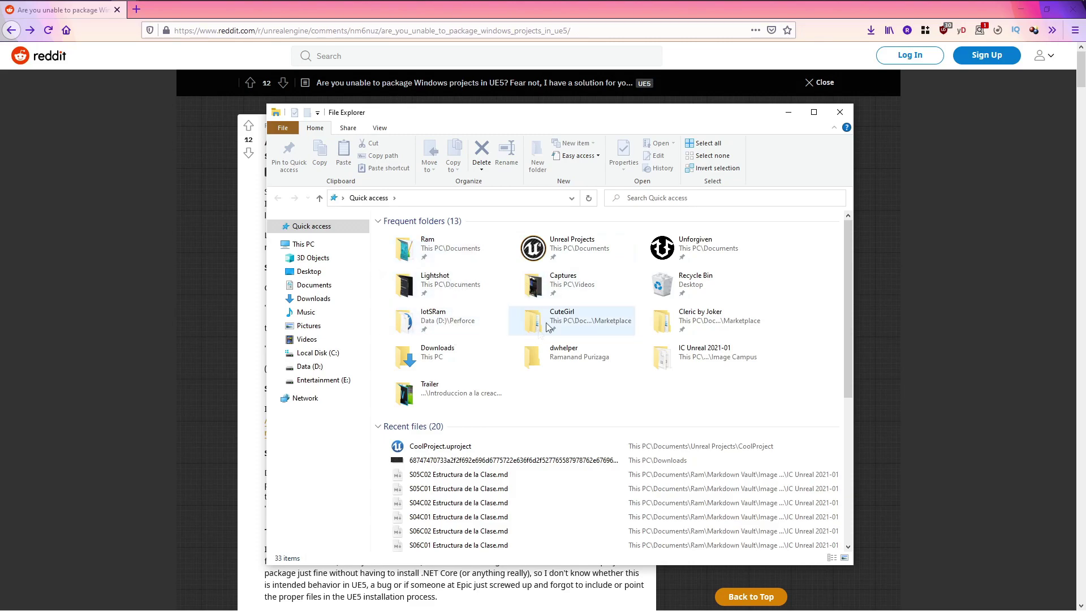
key(alt+Tab)
click(671, 246)
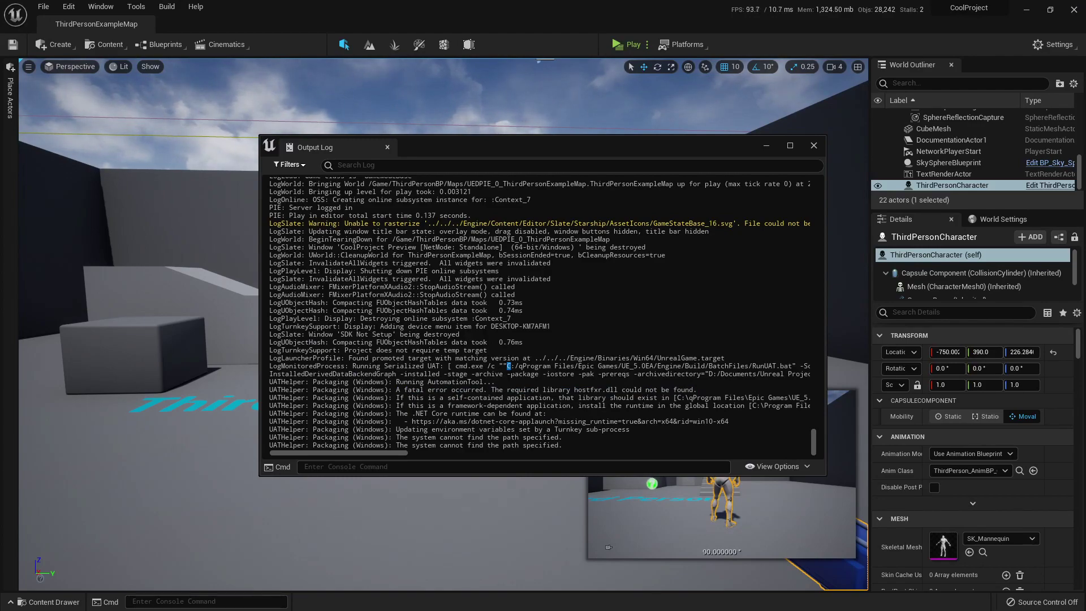
drag(507, 366, 791, 366)
key(ctrl+c)
key(alt+Tab)
key(alt+Tab)
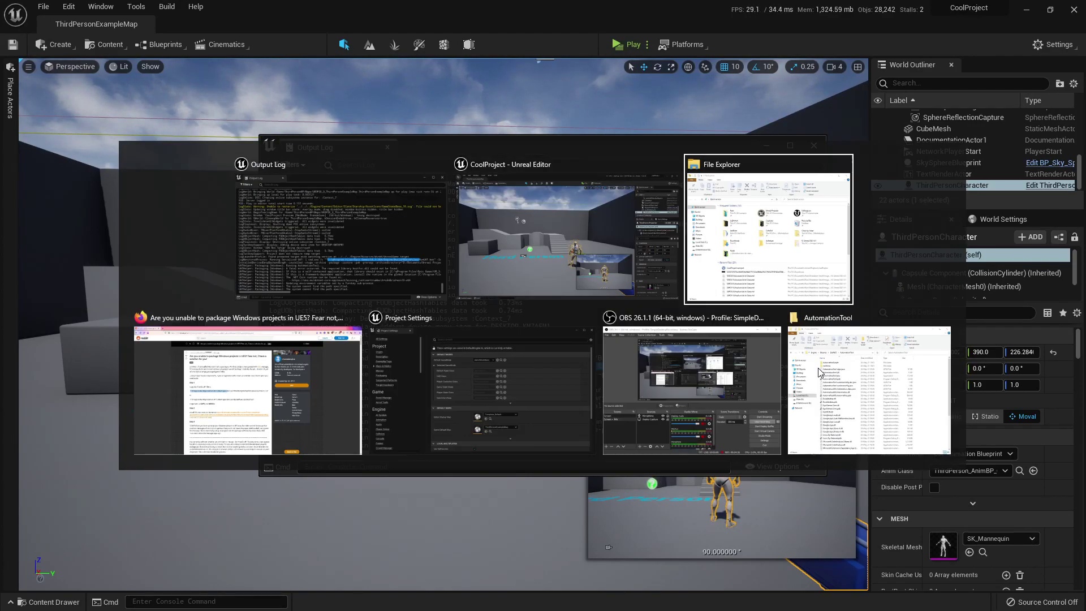
click(420, 203)
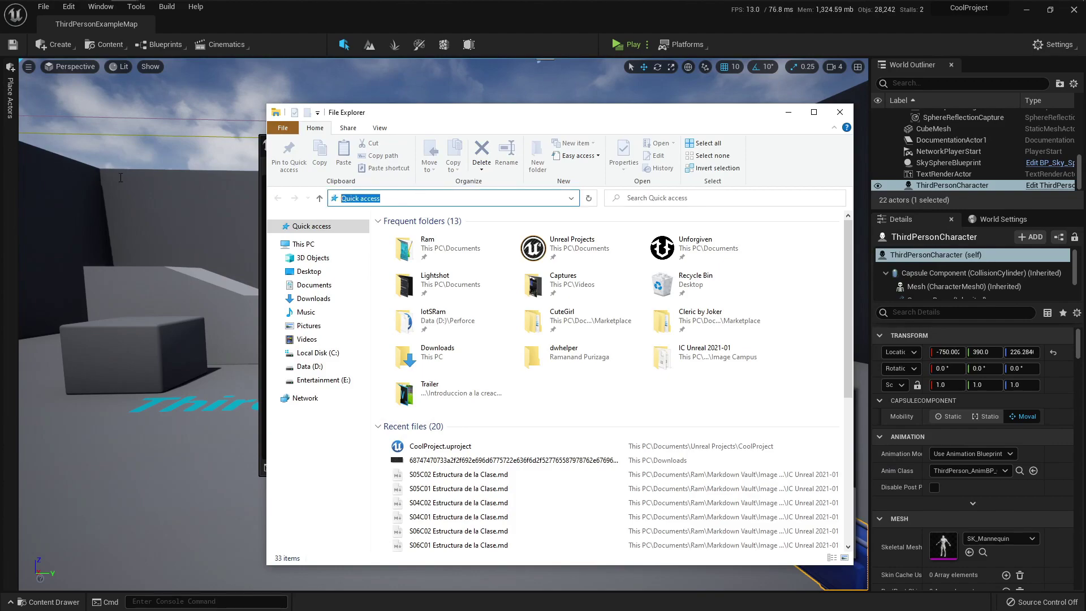
key(ctrl+v)
key(Return)
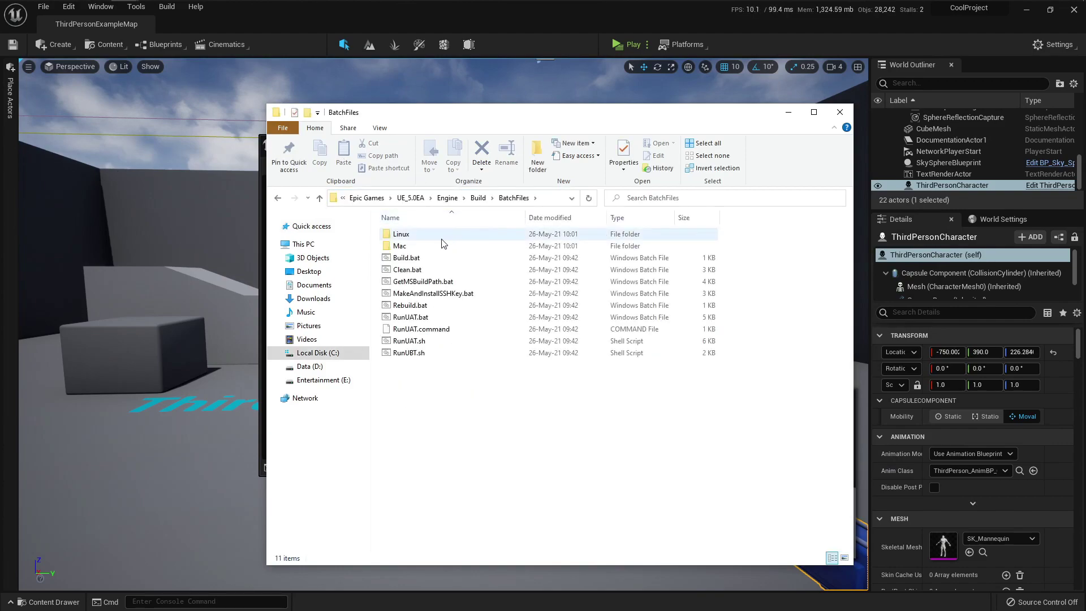
Go up from the BatchFiles folder to Engine and open its Binaries folder.
click(475, 199)
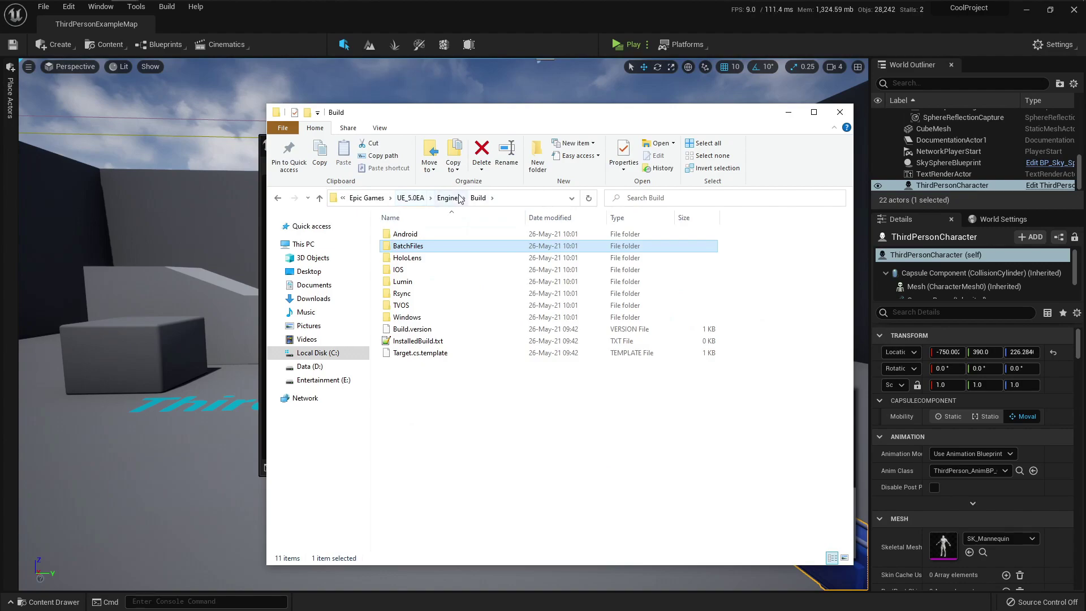
click(448, 201)
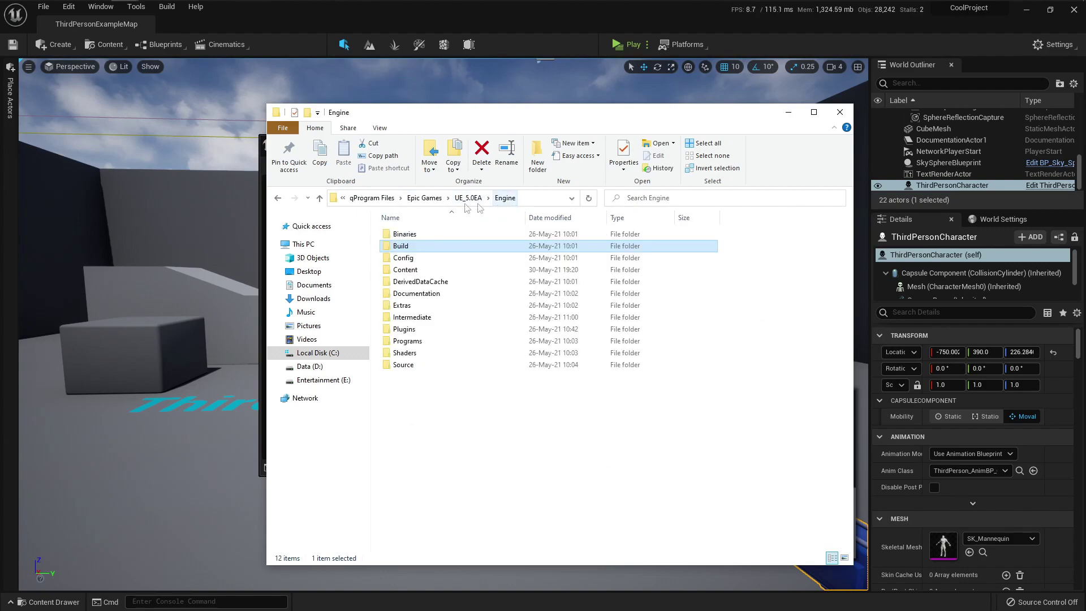
double_click(412, 237)
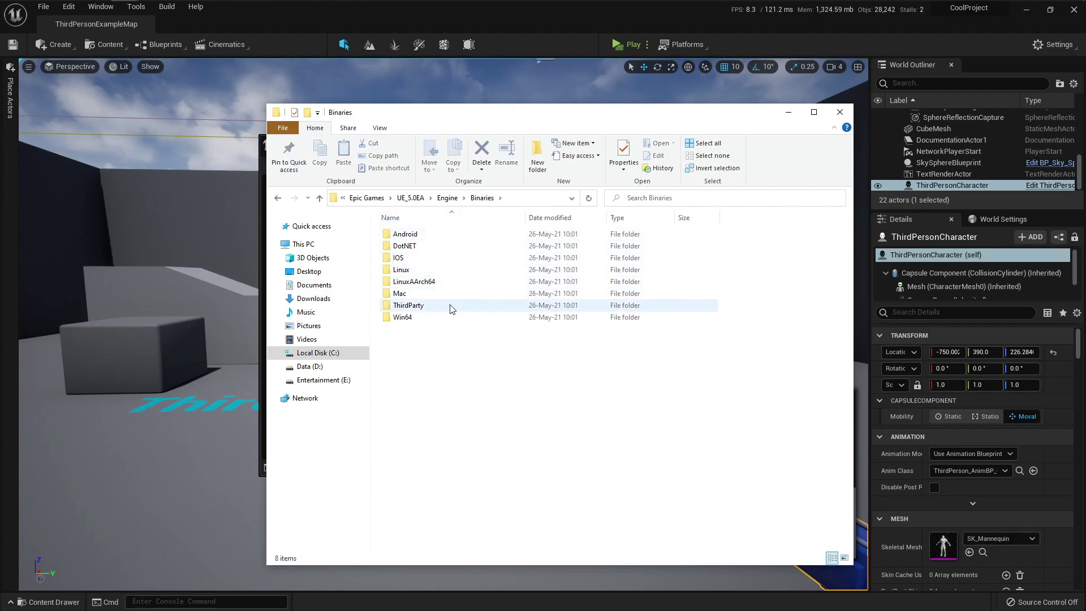
Check the source path in the Reddit post and open ThirdParty\DotNet\Windows\host\fxr\3.1.9 inside Binaries in File Explorer.
key(alt+Tab)
click(297, 370)
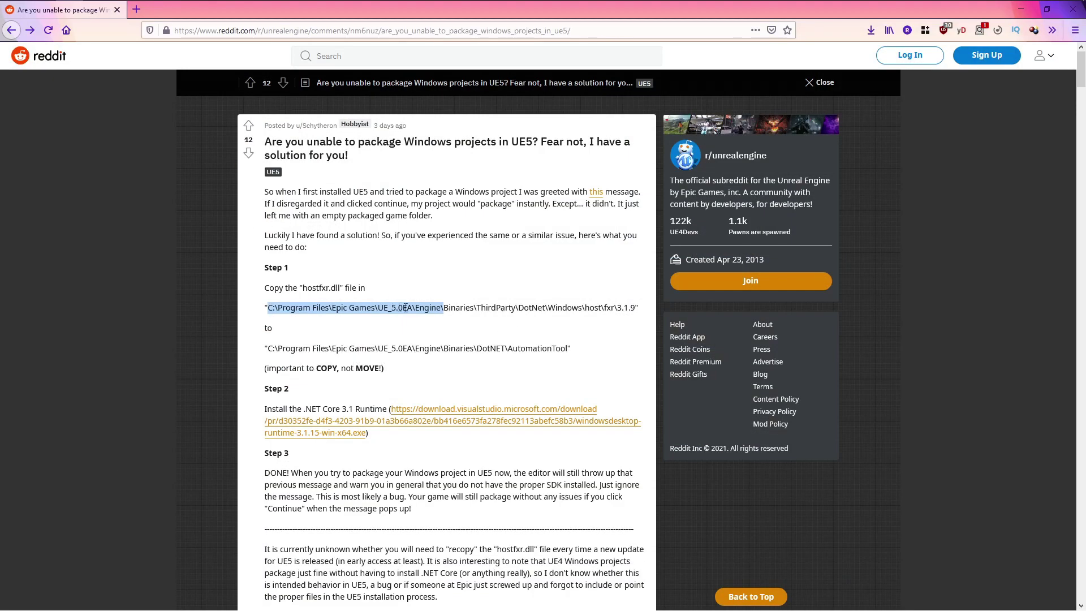
drag(481, 308, 597, 310)
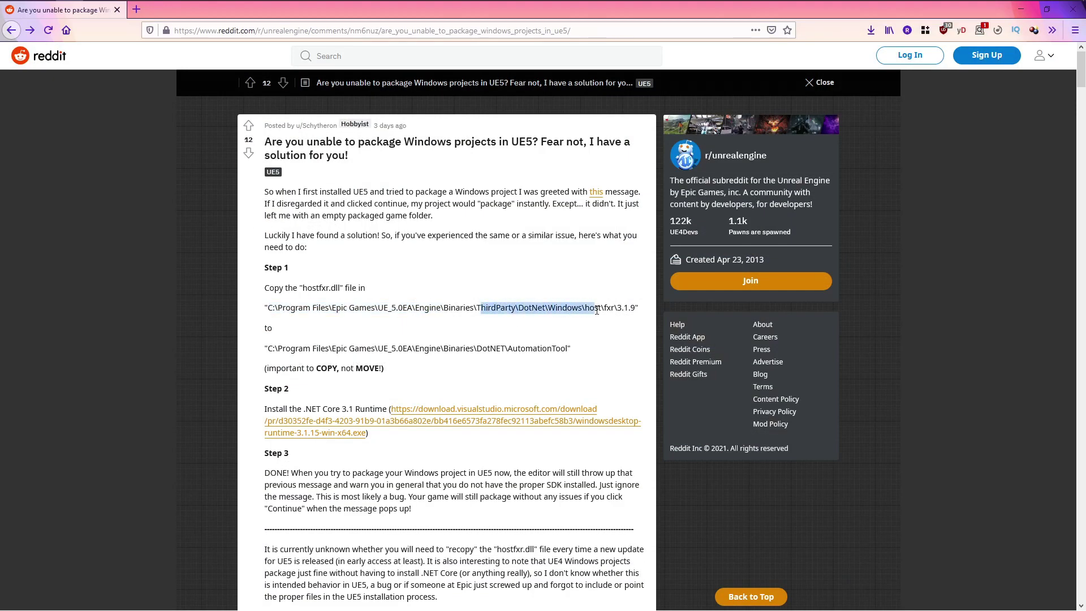
key(alt+Tab)
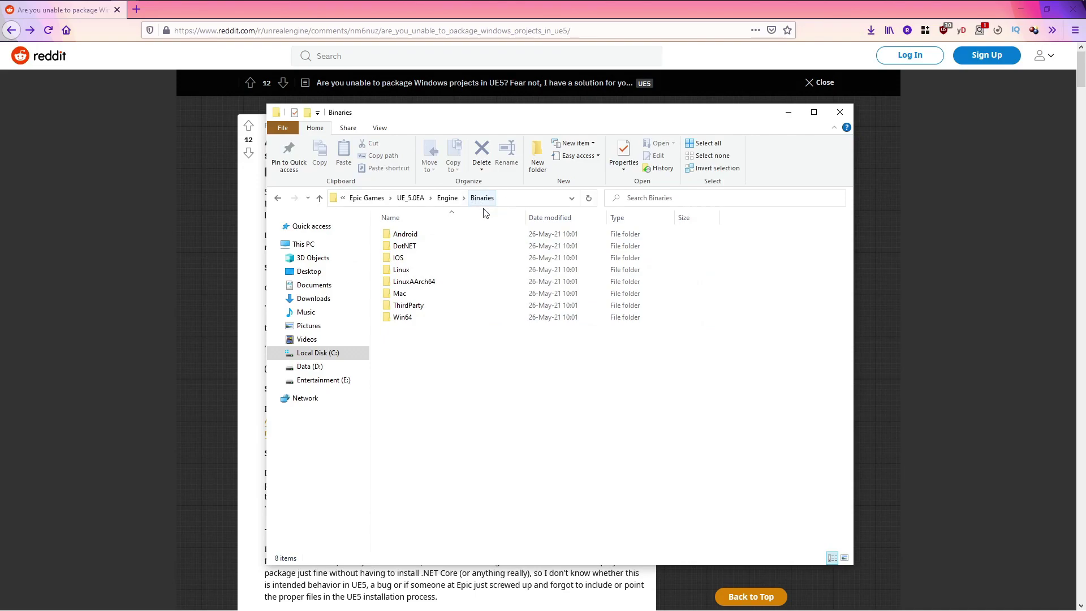
double_click(416, 312)
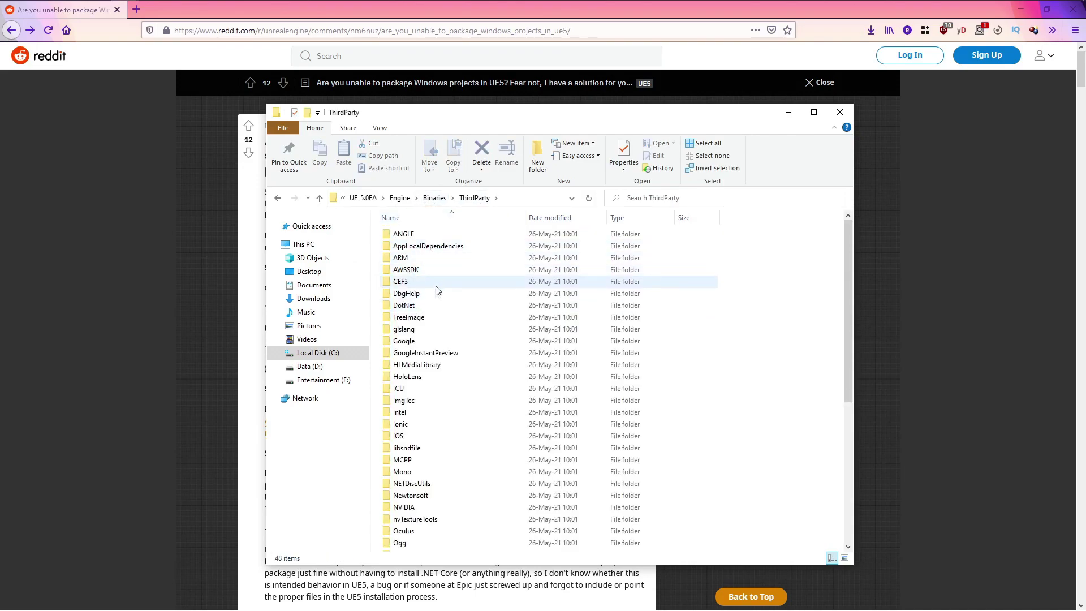
click(428, 309)
double_click(428, 306)
double_click(427, 246)
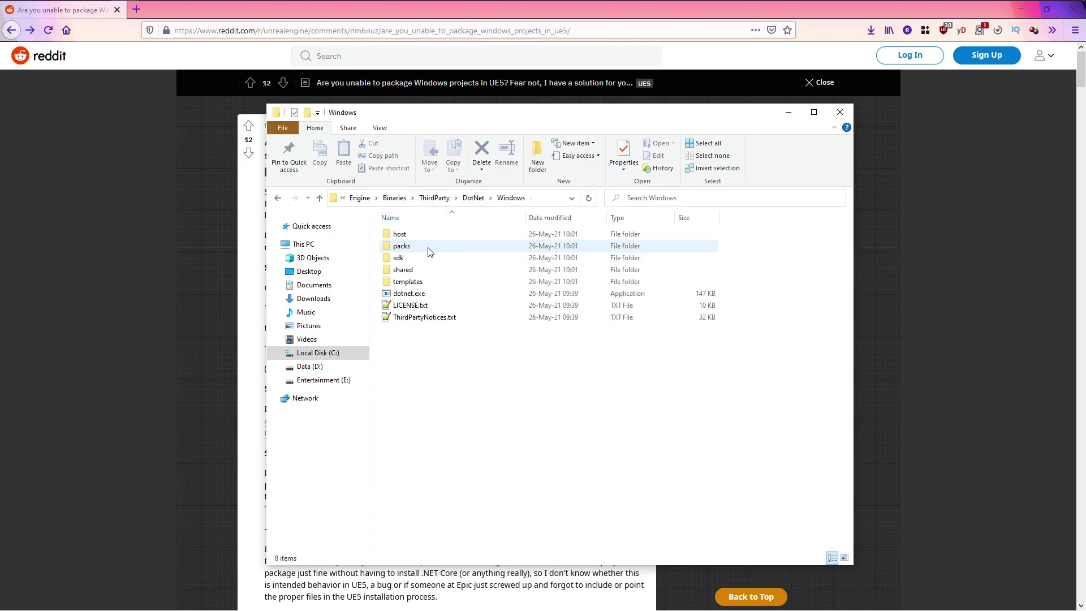
double_click(431, 237)
double_click(431, 236)
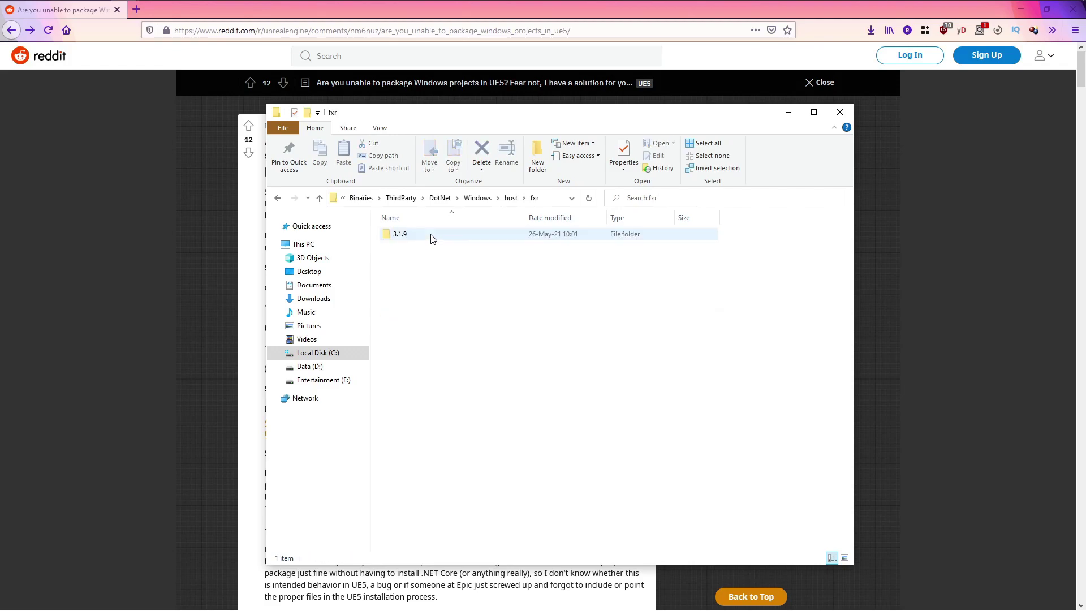
double_click(431, 236)
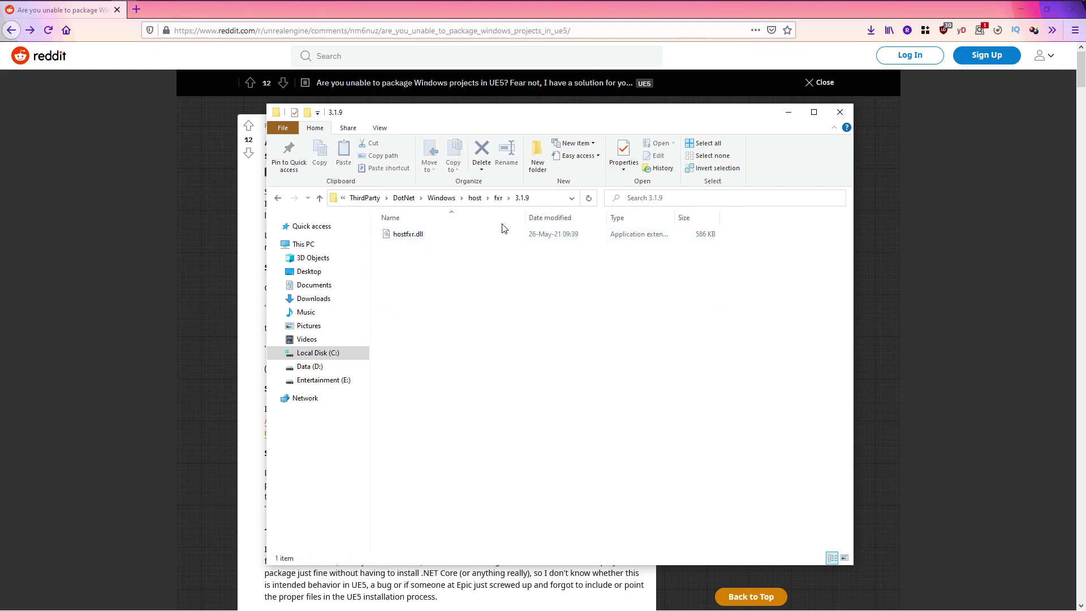
Copy hostfxr.dll from the 3.1.9 folder into Engine\Binaries\DotNET\AutomationTool, the destination given in the Reddit post.
click(416, 239)
key(ctrl+c)
click(201, 317)
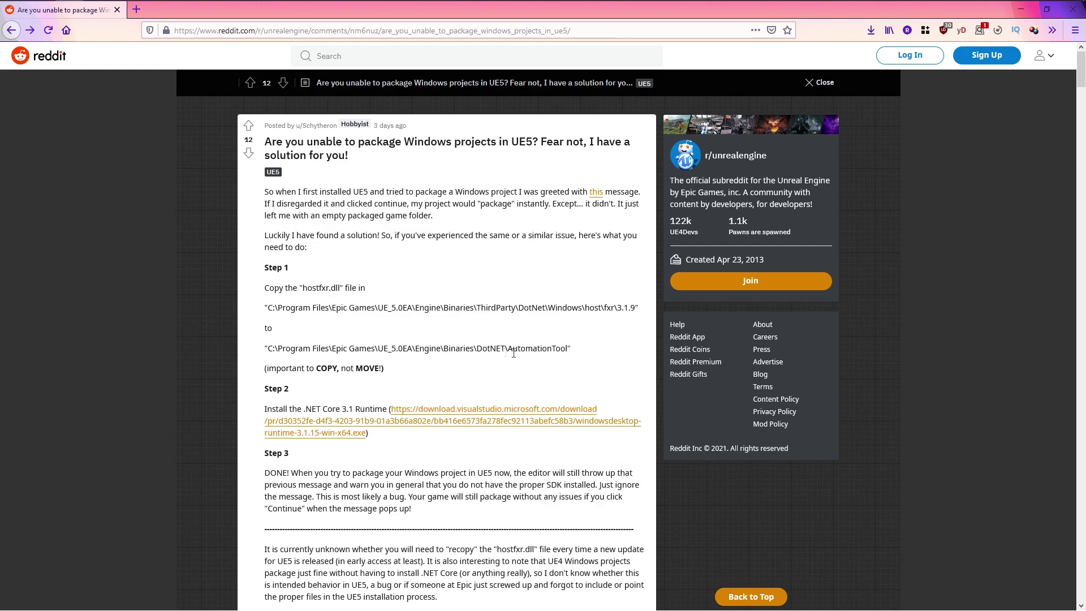
key(alt+Tab)
click(434, 198)
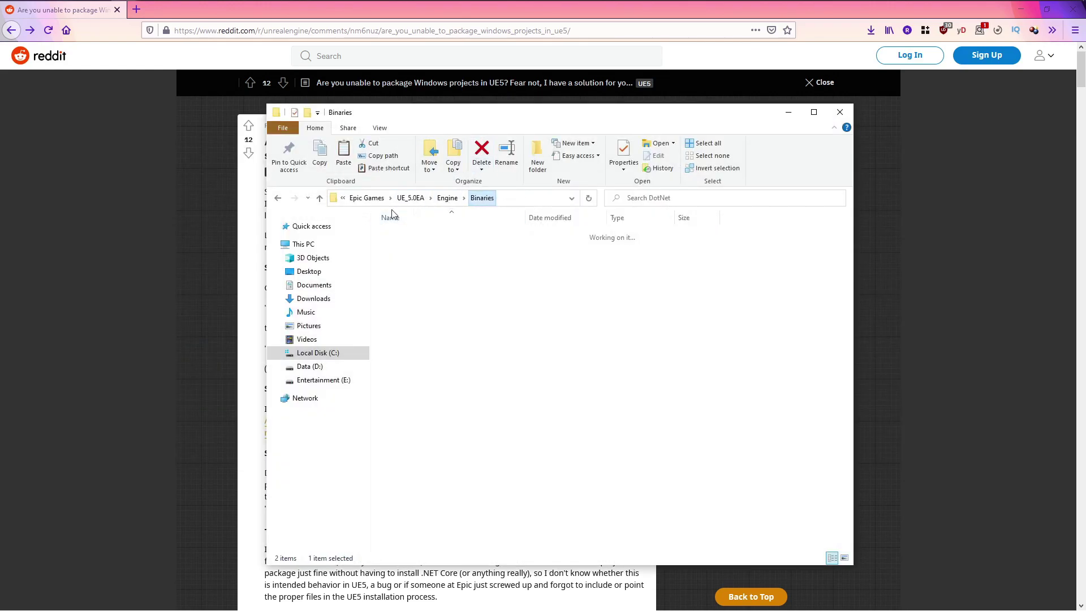
double_click(417, 245)
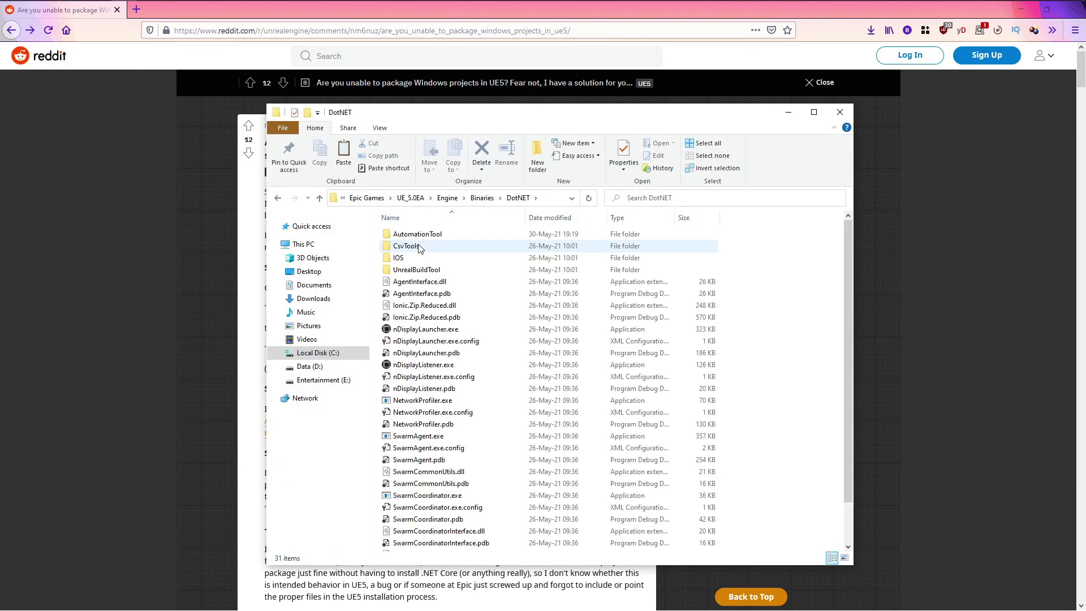
click(437, 236)
double_click(435, 236)
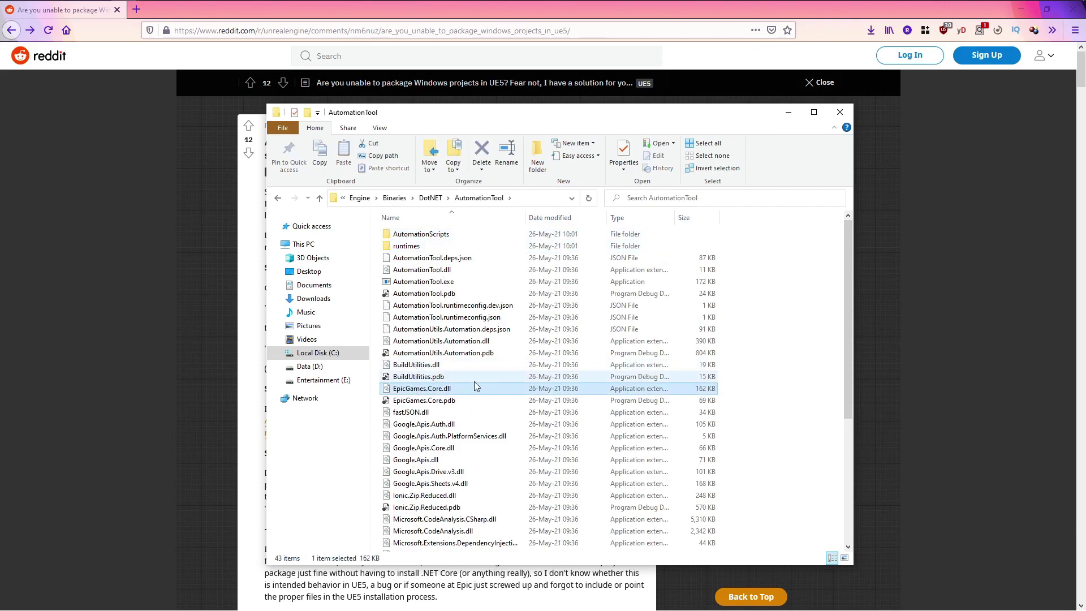
key(ctrl+v)
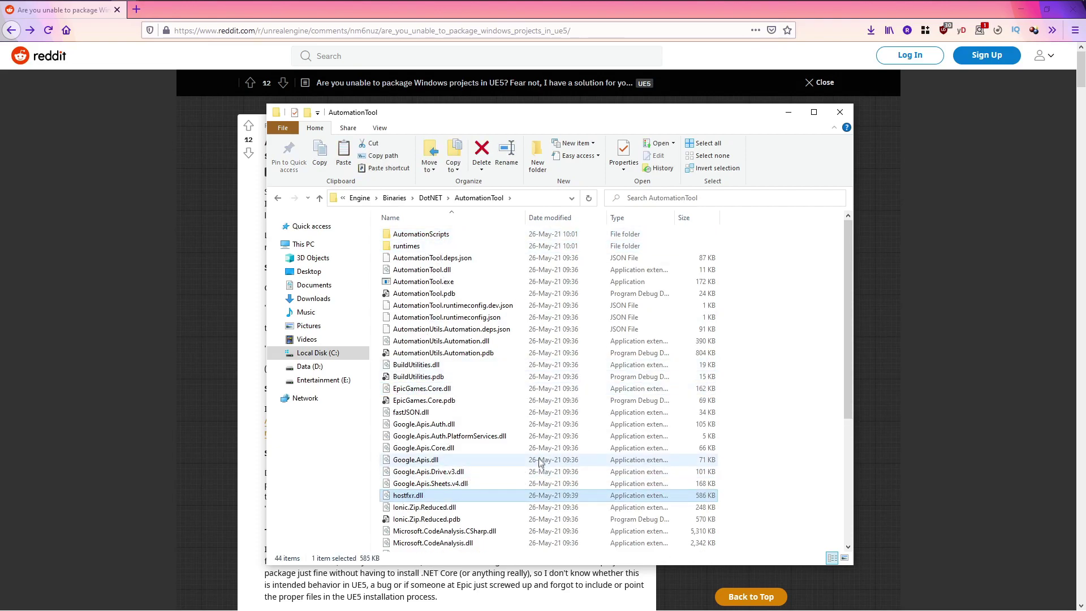
Switch back to Unreal Editor and package the project for Windows into the Builds folder again, continuing past the SDK warning.
key(alt+Tab)
click(783, 265)
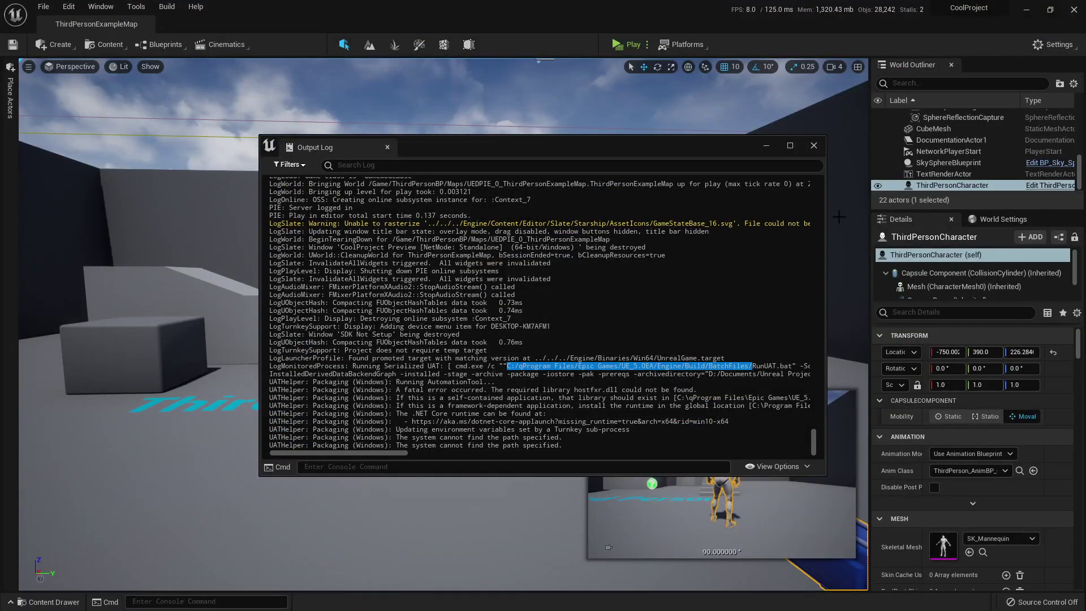
click(673, 43)
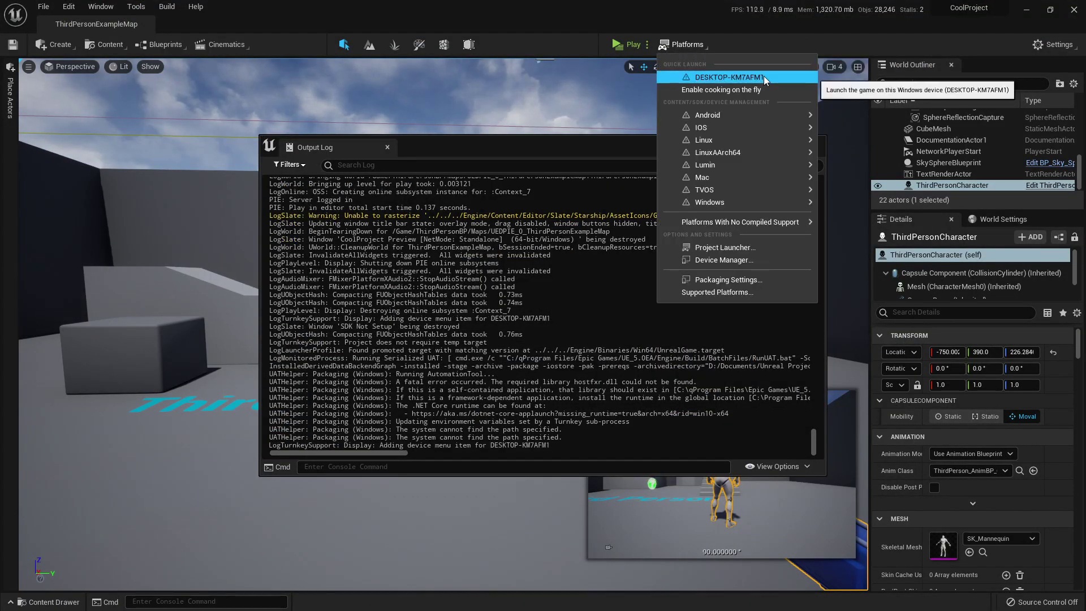
mouse_move(748, 202)
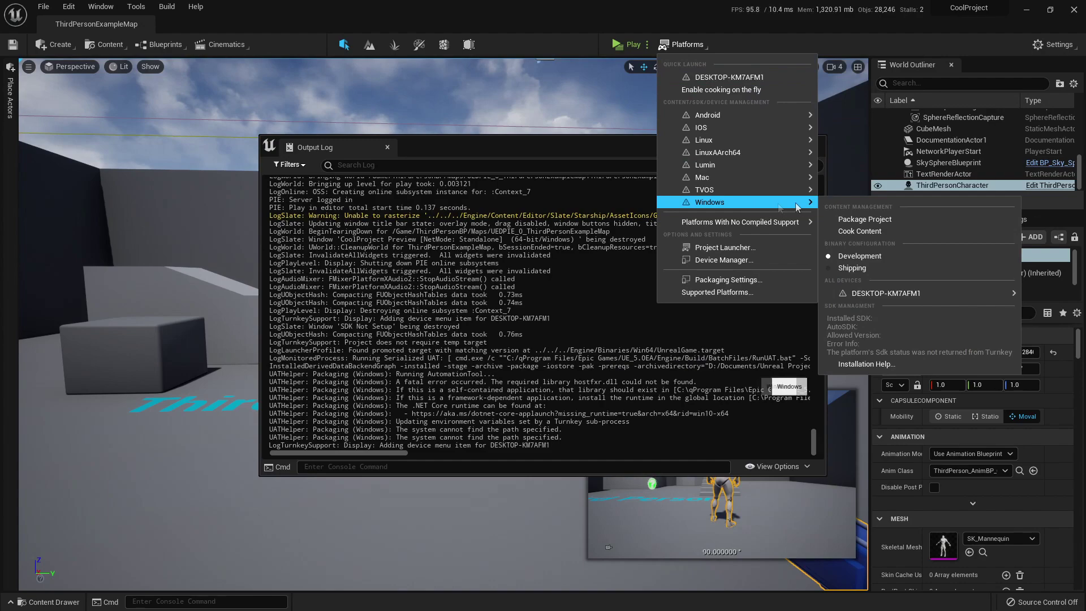
click(864, 219)
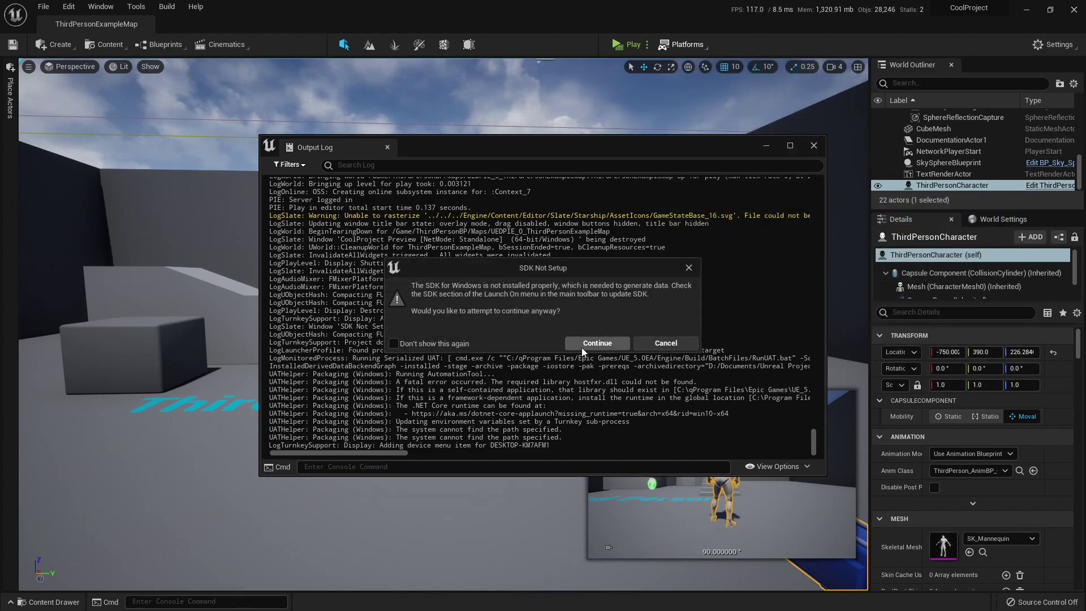
click(582, 344)
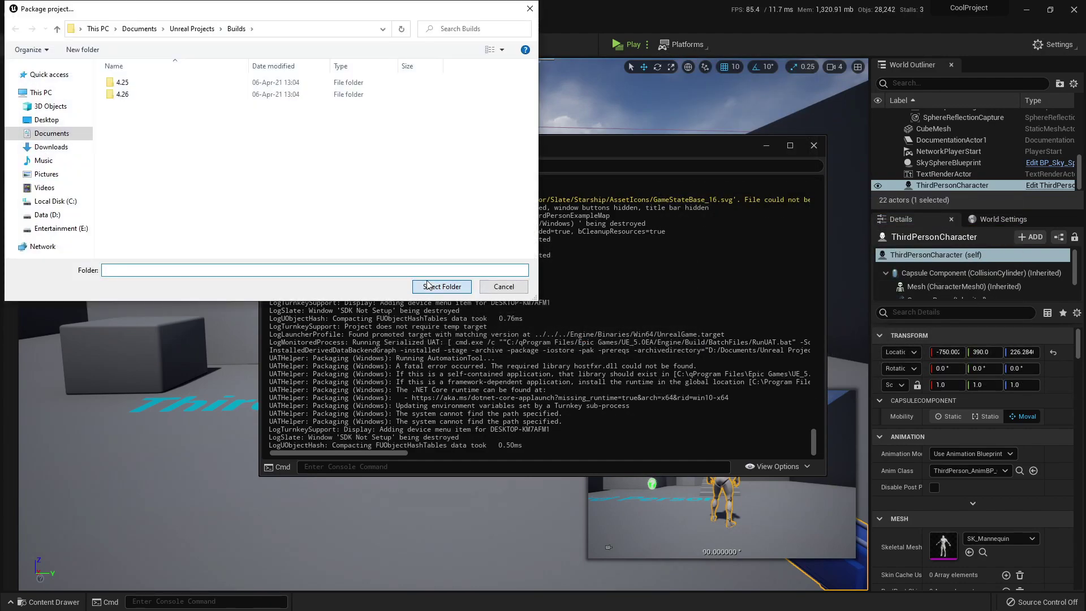
click(441, 286)
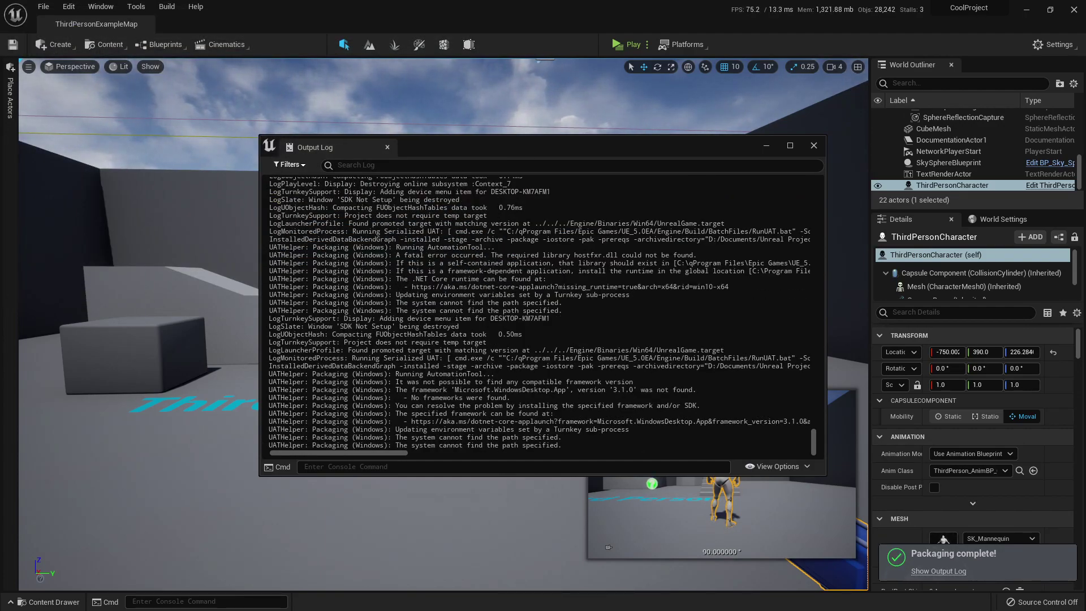
Examine the latest packaging messages in the output log for the framework and version they require.
mouse_move(598, 256)
mouse_down()
mouse_move(535, 255)
mouse_move(598, 263)
mouse_up()
drag(494, 374, 392, 374)
drag(633, 381, 605, 382)
click(405, 390)
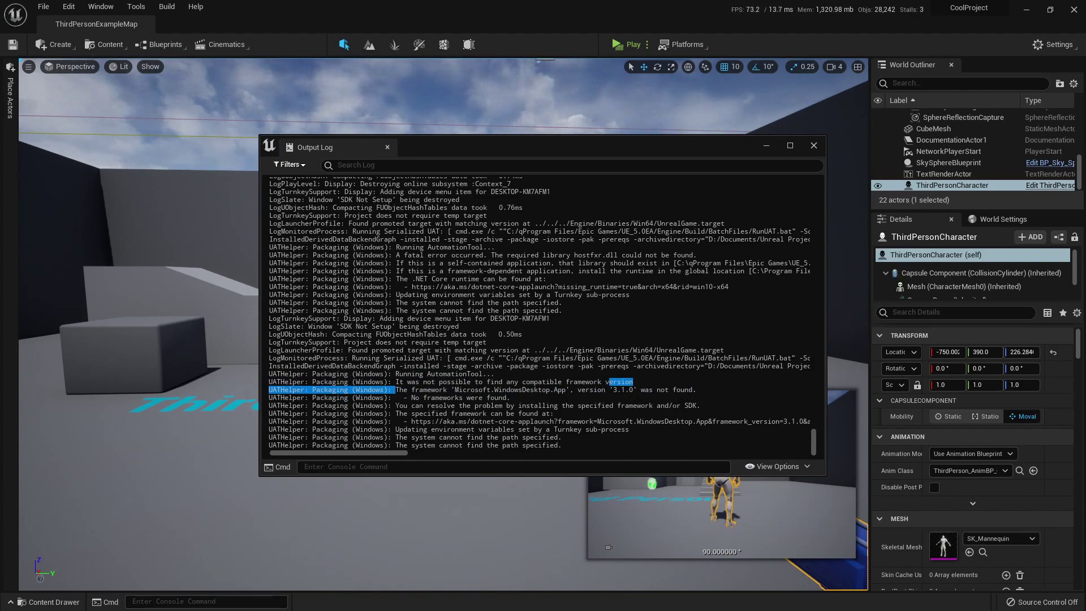
Copy the framework download link from the output log and open it in a new Firefox tab.
drag(411, 421, 829, 422)
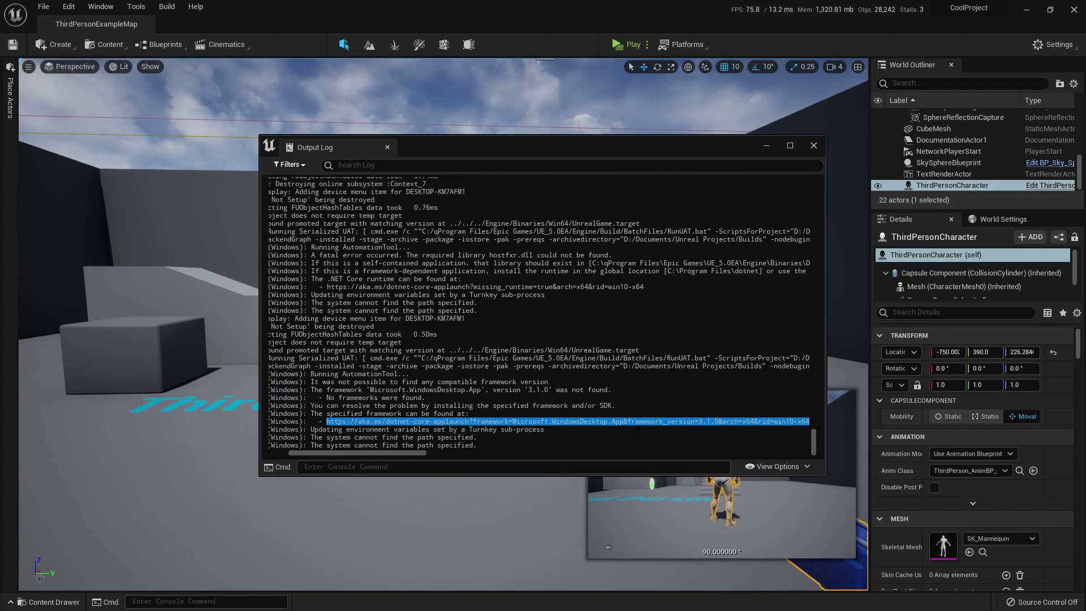
key(alt+Tab)
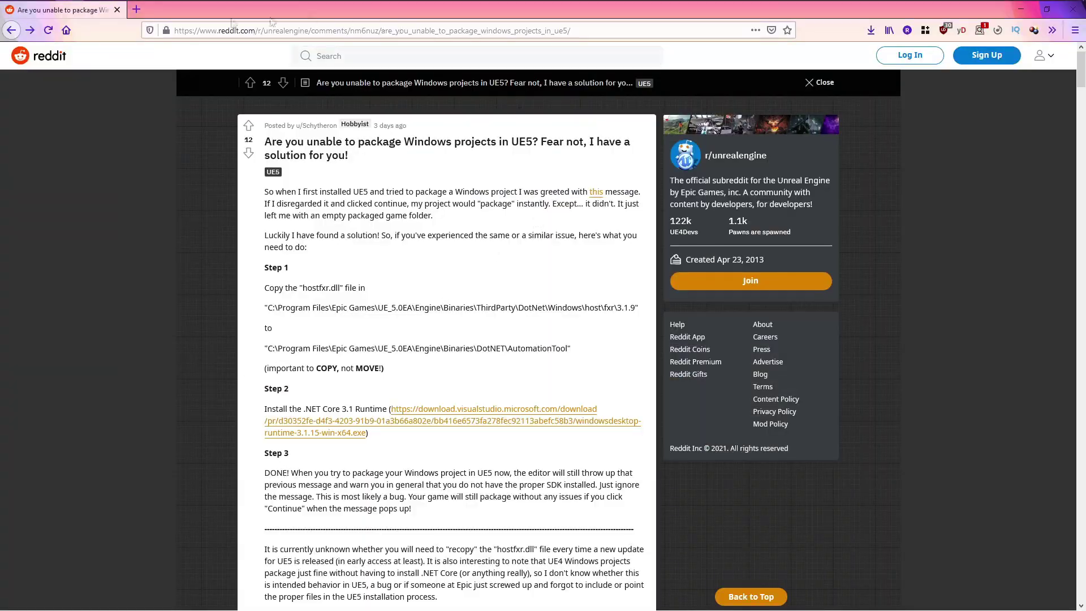
click(136, 9)
key(ctrl+v)
key(Return)
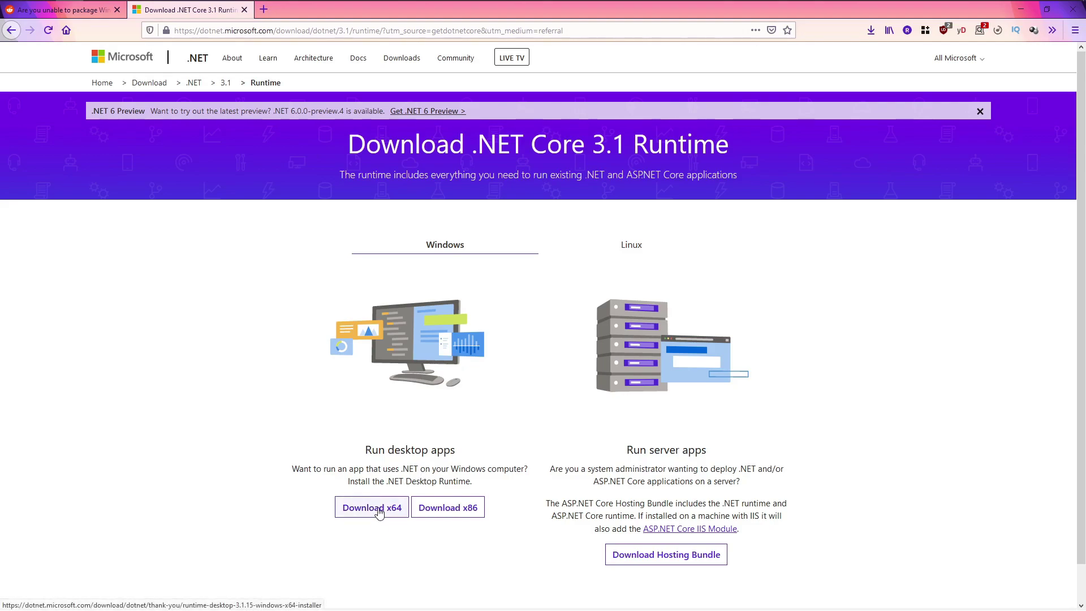
Download the x64 .NET Core 3.1 Desktop Runtime for running desktop apps, install it, and close the installer.
click(378, 512)
click(474, 314)
click(871, 31)
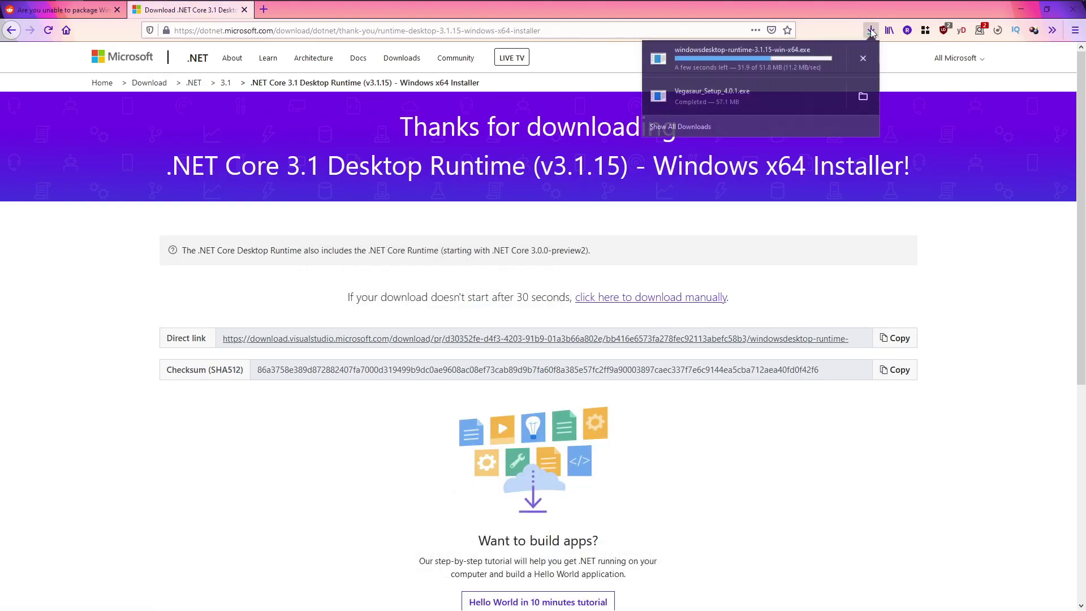
click(741, 58)
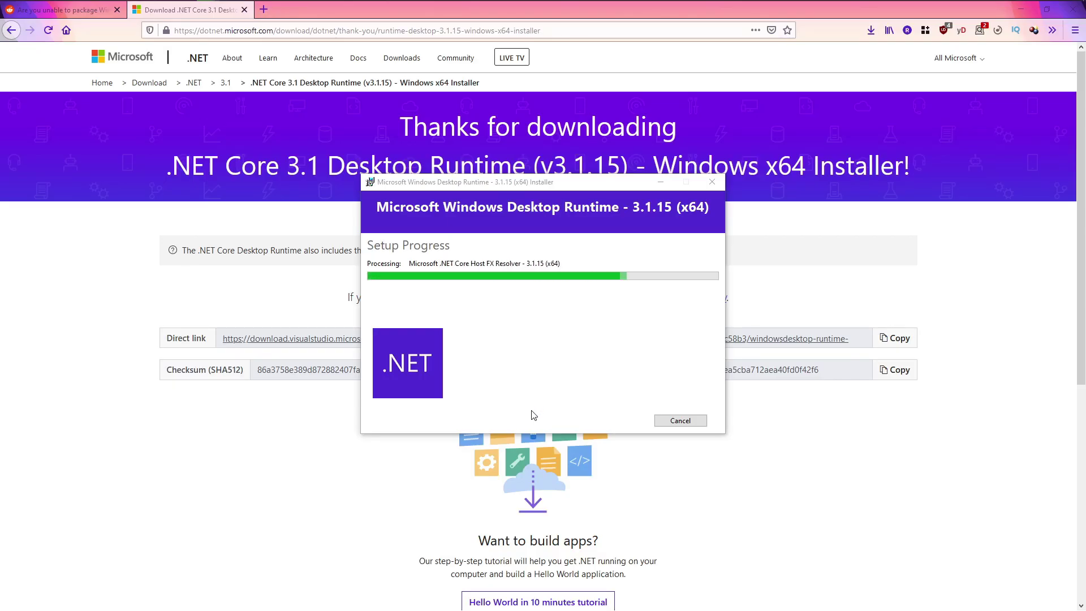
click(686, 421)
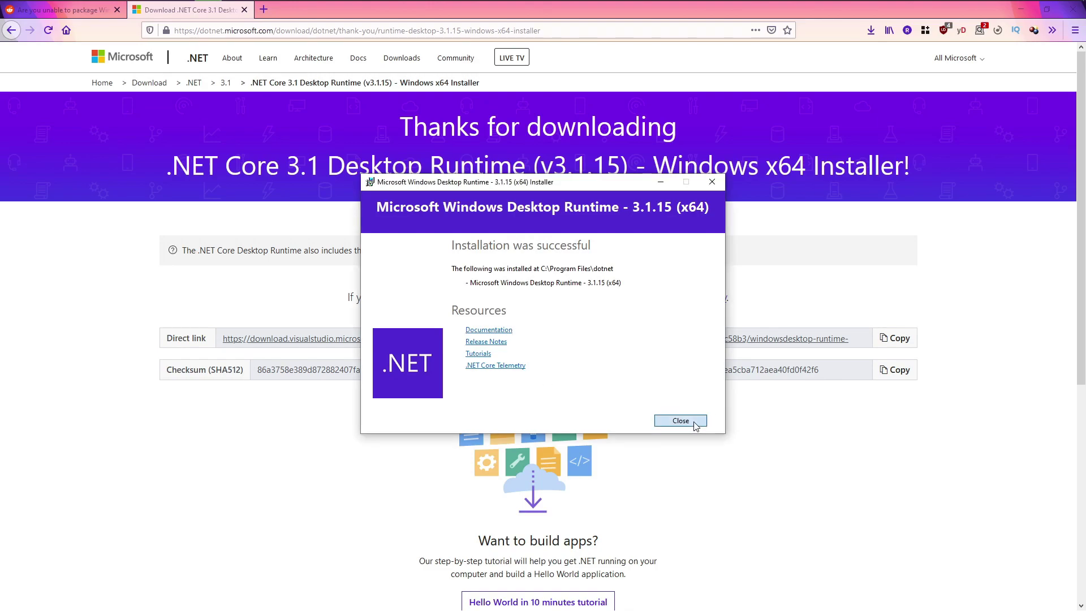
Switch back to Unreal Editor and package the project for Windows into the Builds folder, continuing past the SDK warning and allowing firewall access.
key(alt+Tab)
key(Tab)
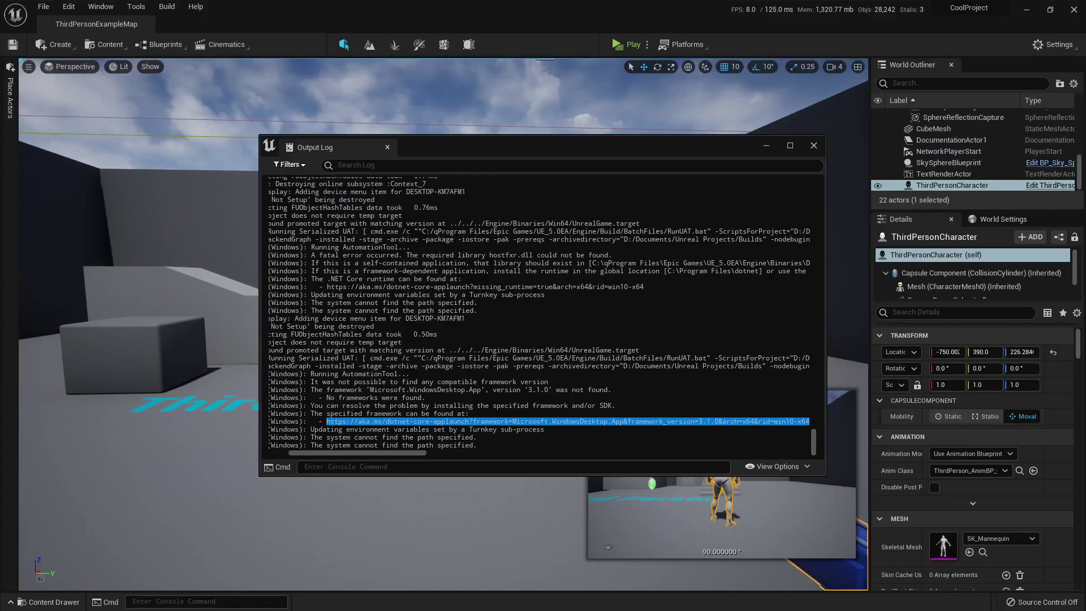
click(686, 48)
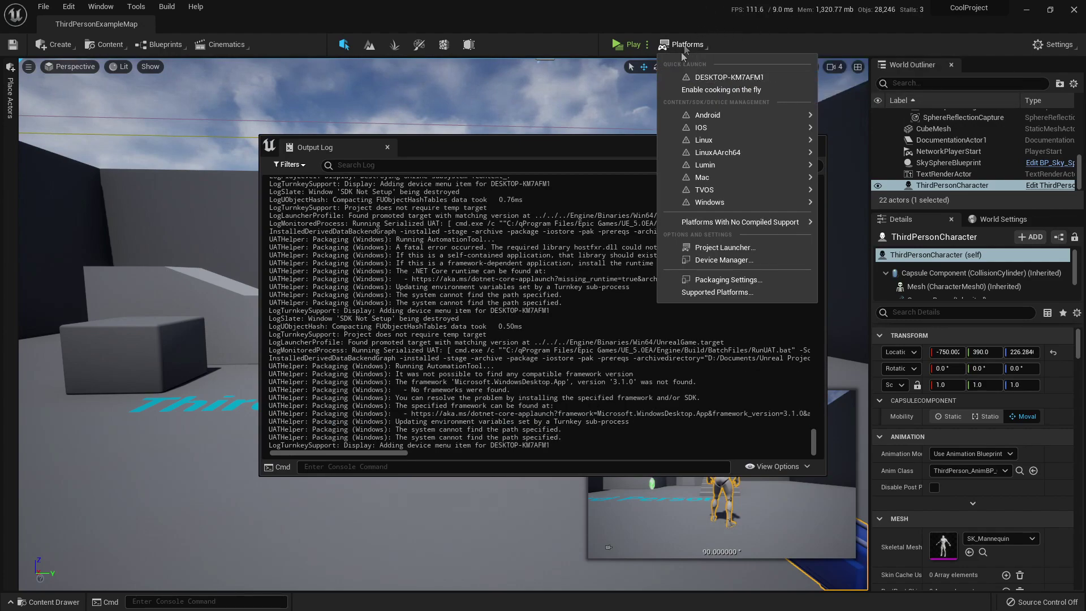
mouse_move(711, 204)
click(891, 222)
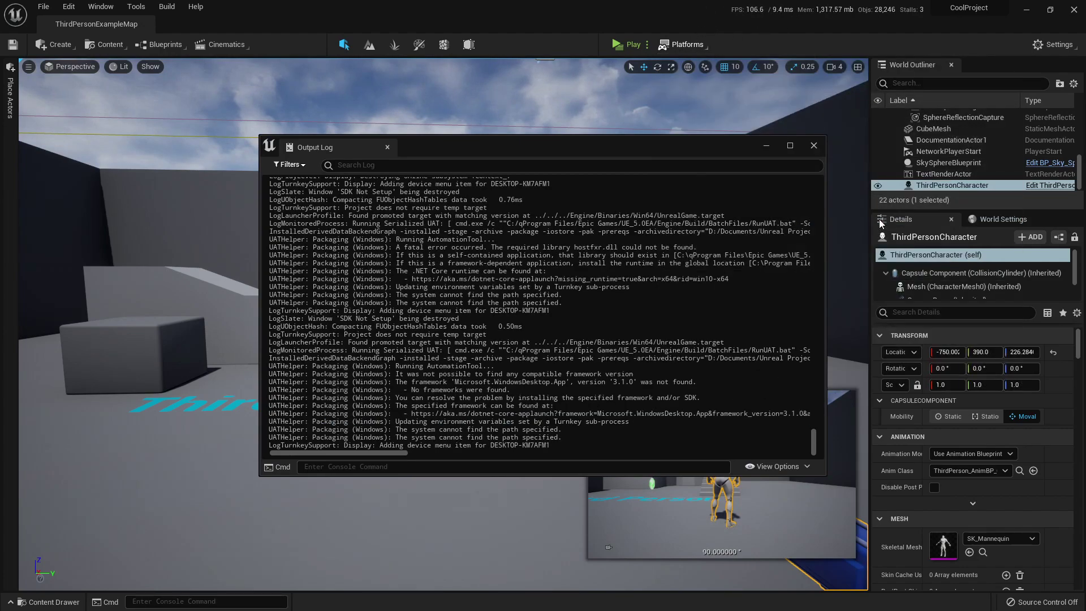
click(606, 344)
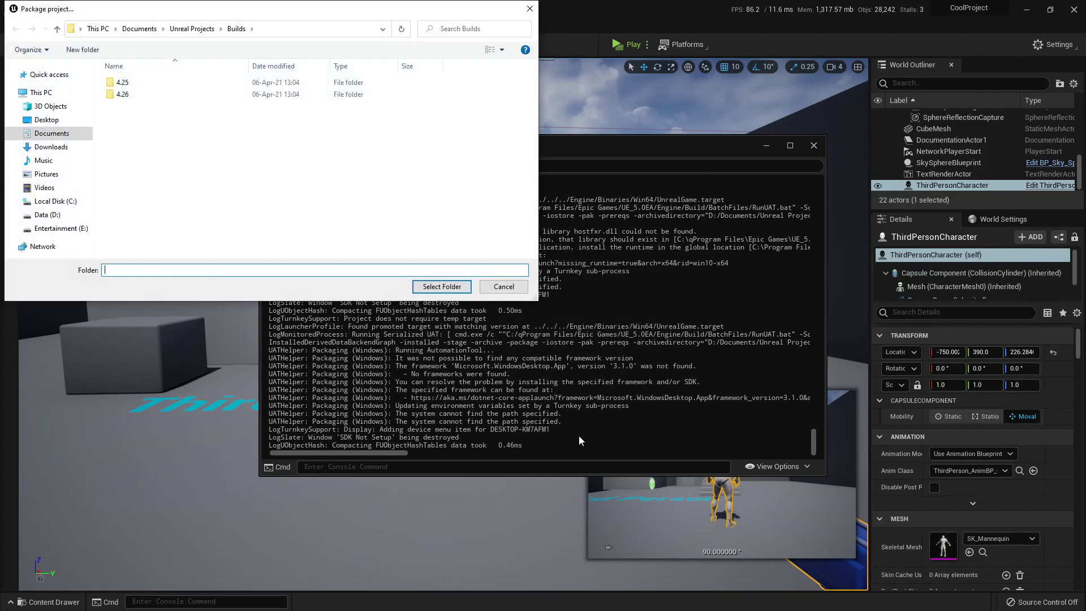
click(442, 286)
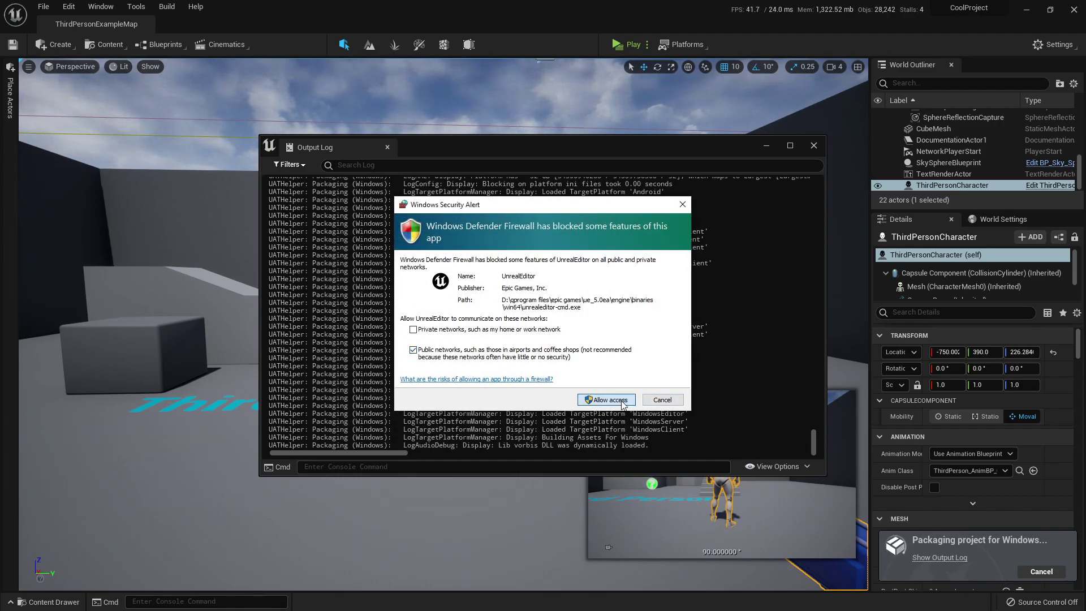
key(Return)
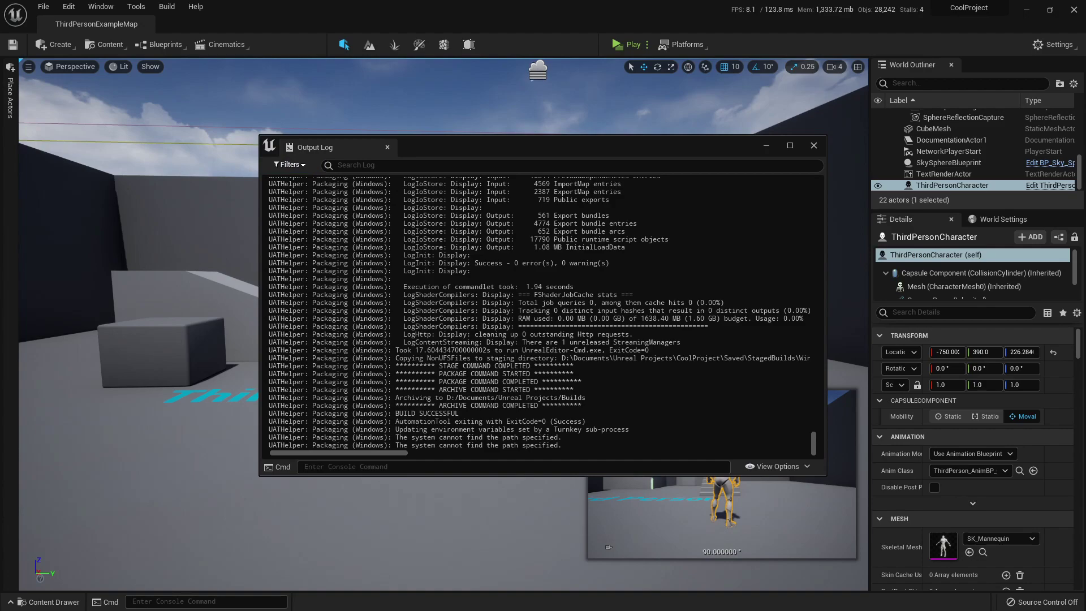
Examine the final packaging messages in the output log for the build result and errors.
drag(269, 411, 586, 422)
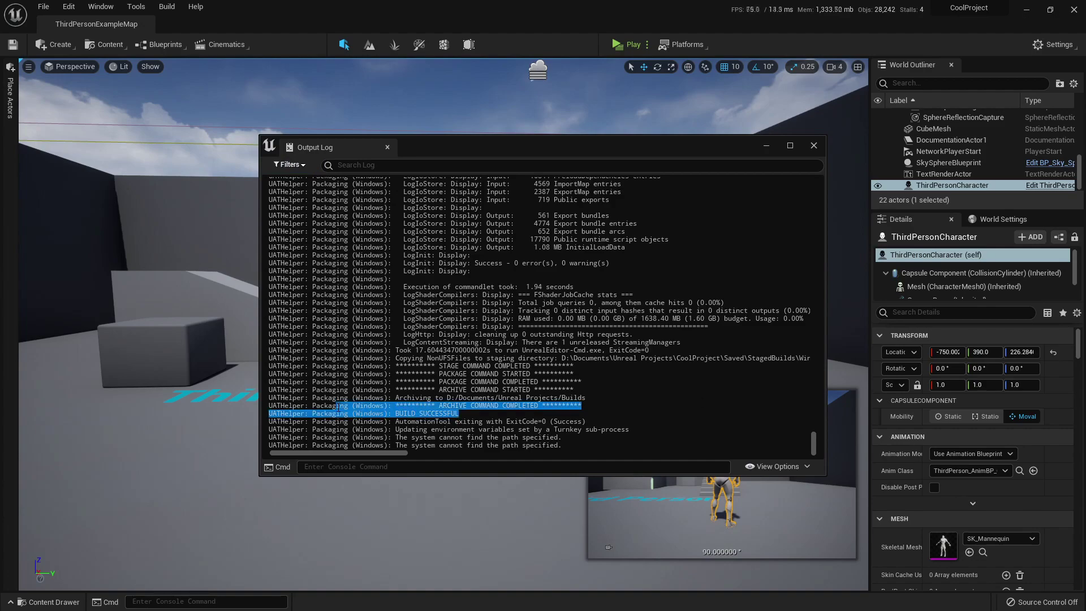
click(598, 409)
scroll(598, 408, up, 3)
scroll(599, 409, up, 3)
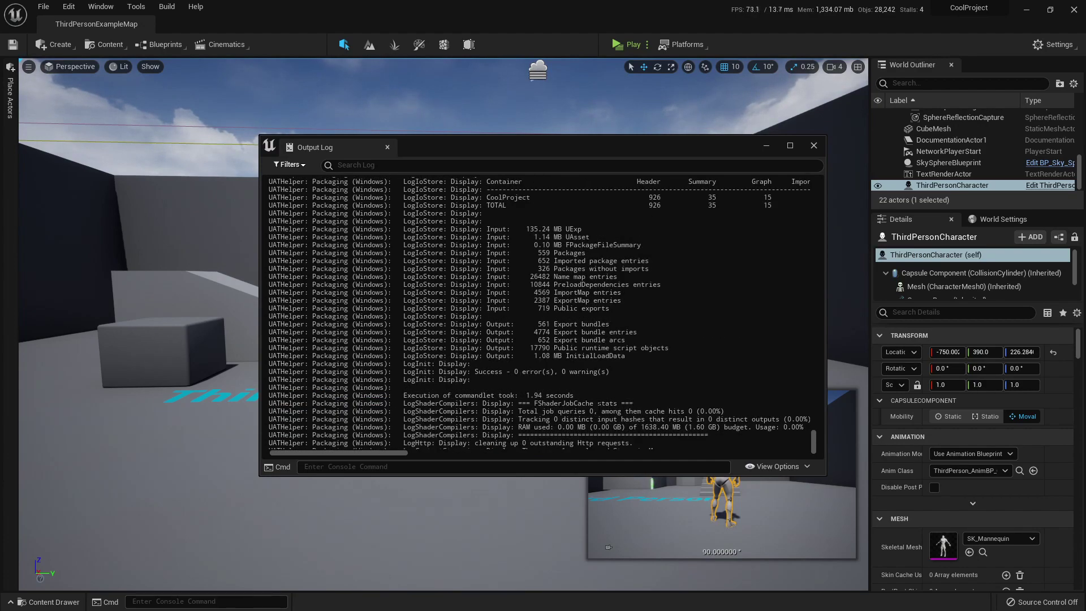
drag(471, 419, 582, 284)
click(582, 283)
scroll(582, 284, up, 3)
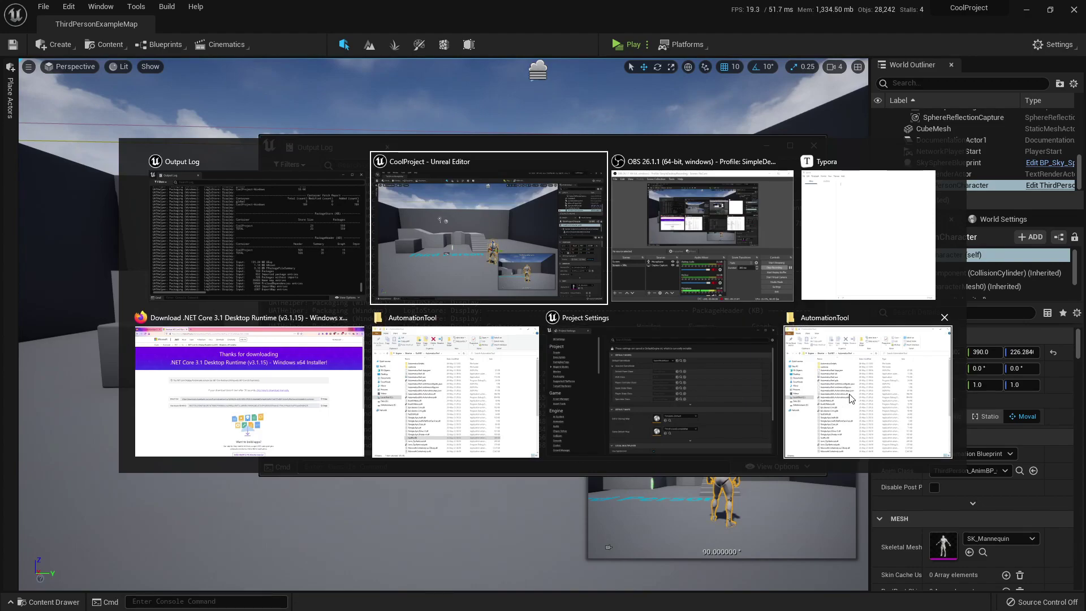
Switch to File Explorer and open the packaged Windows folder under Documents\Unreal Projects\Builds.
click(445, 399)
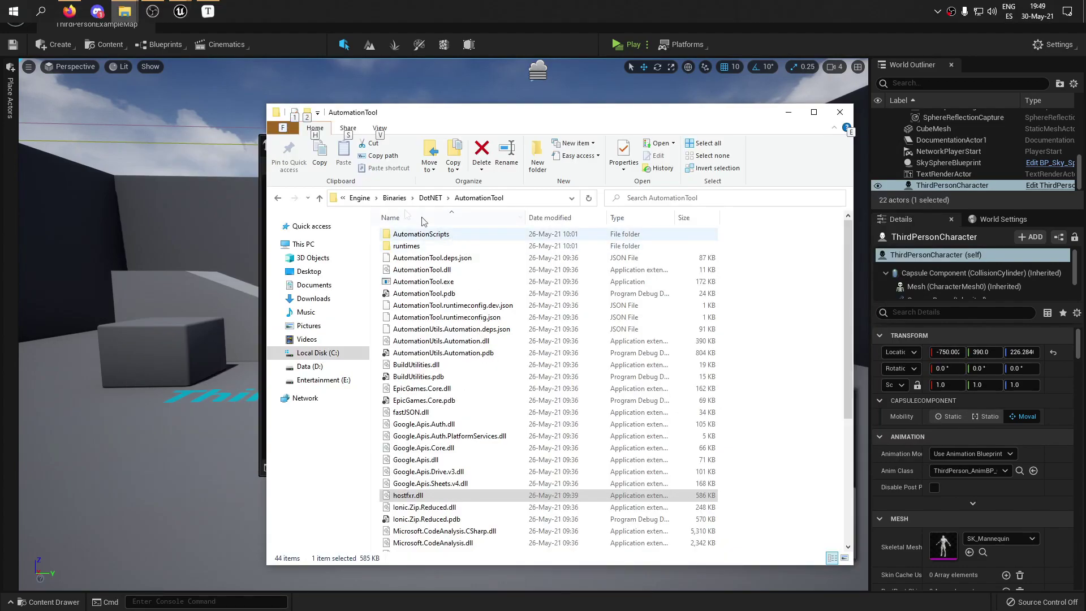
click(311, 226)
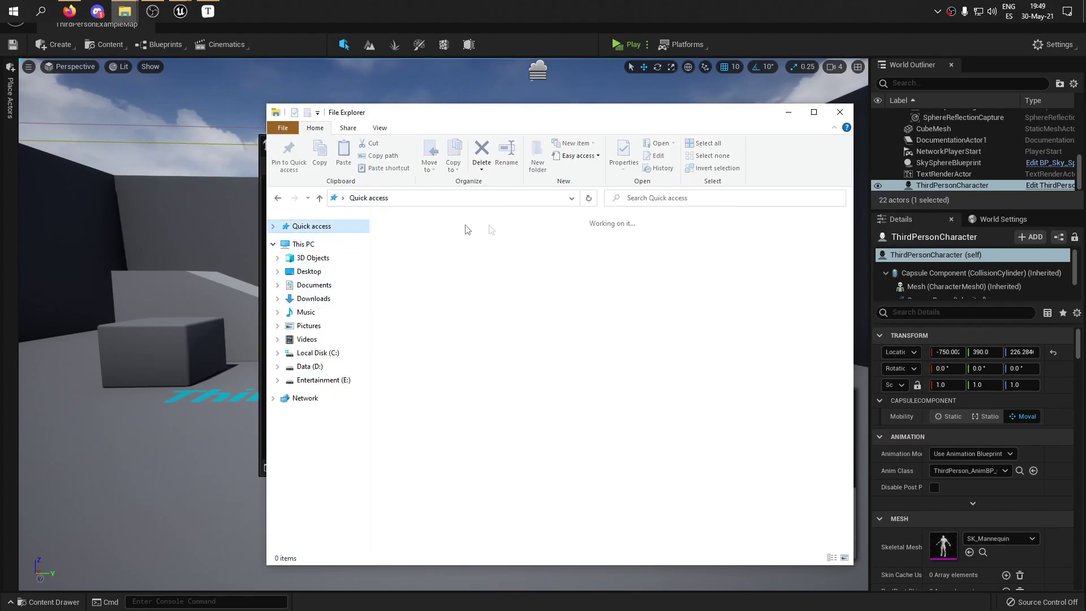
double_click(557, 256)
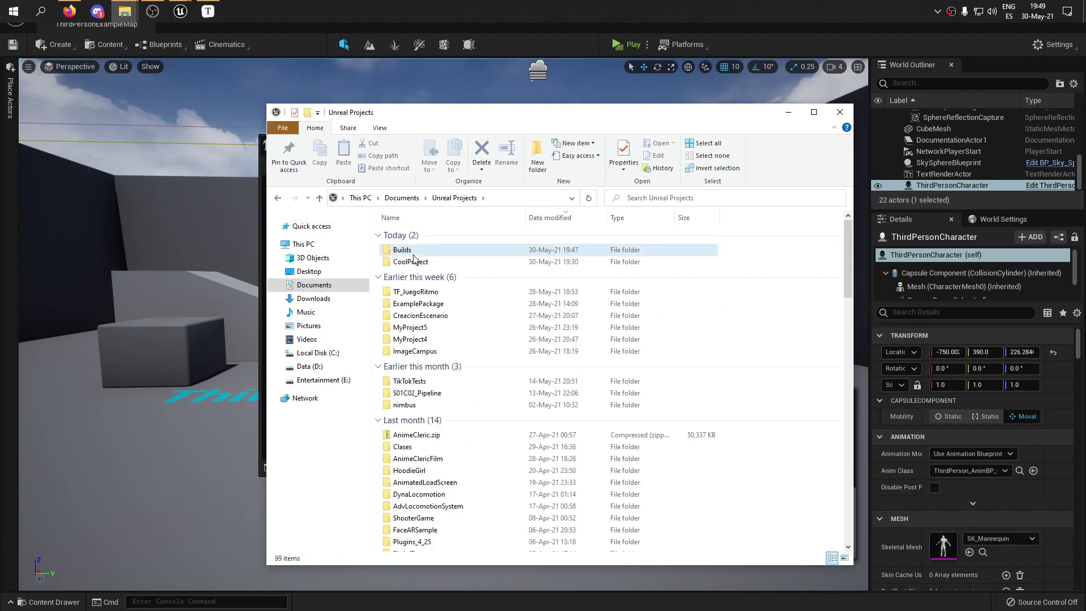
double_click(416, 251)
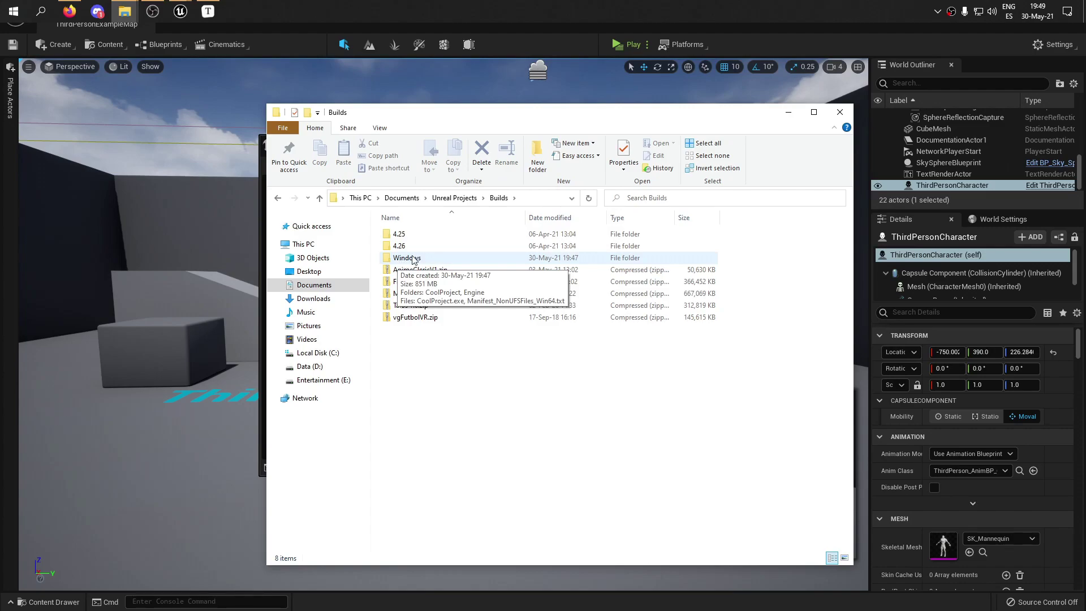
double_click(417, 260)
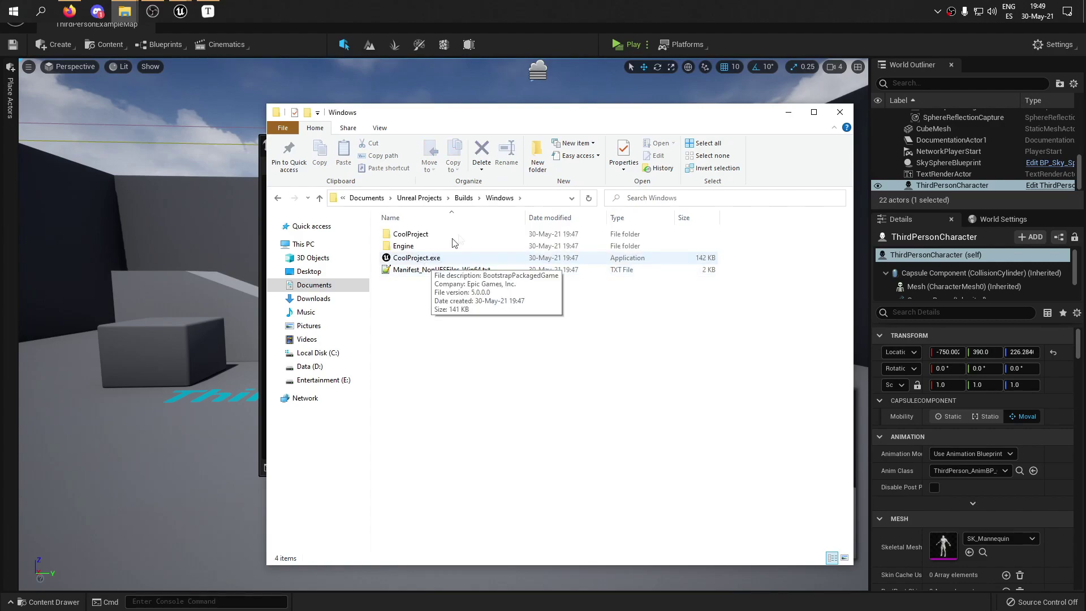
Check the Windows build folder's size in its properties, and inspect the project's StarterContent folder in Unreal Editor.
click(464, 198)
right_click(414, 259)
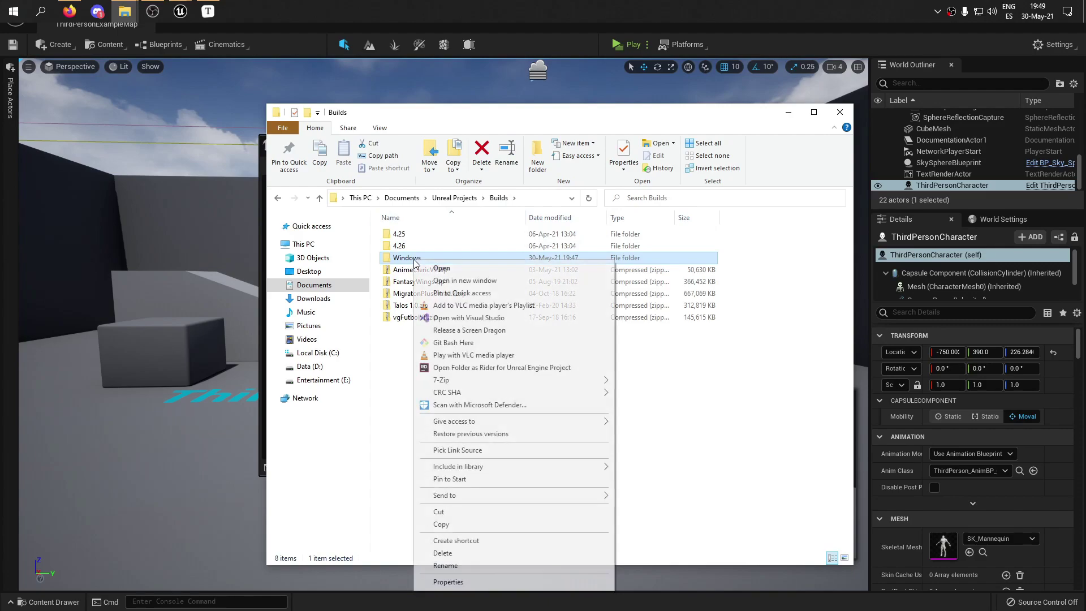
click(479, 580)
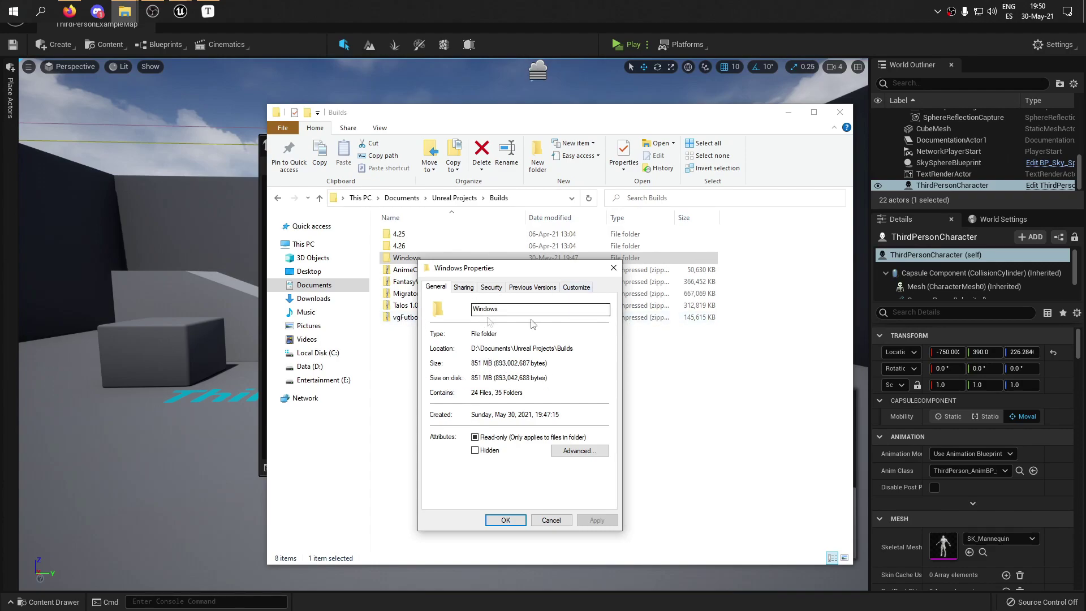
click(45, 603)
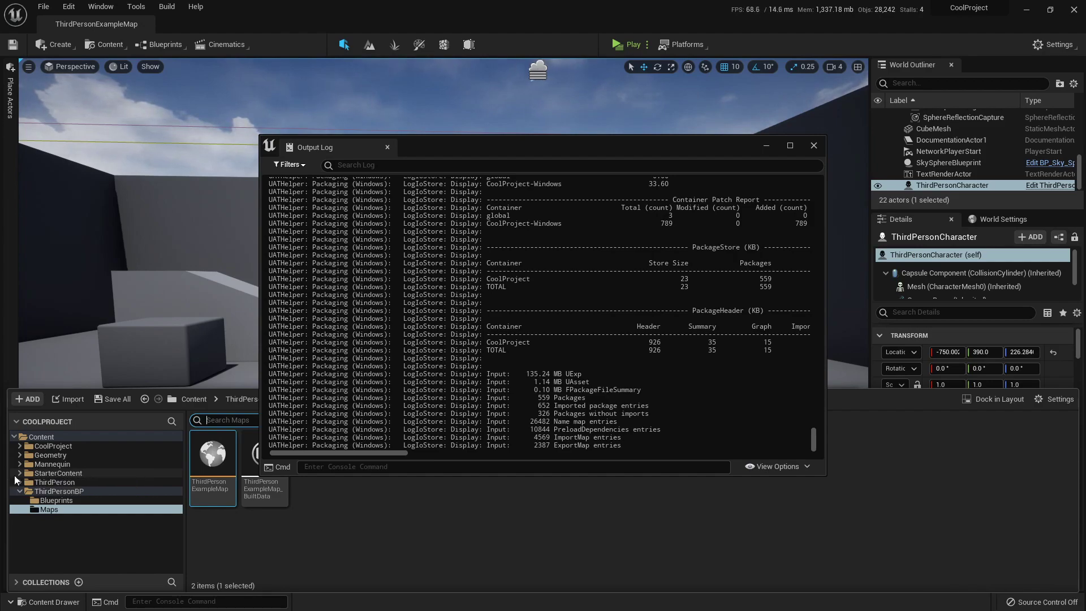
click(50, 474)
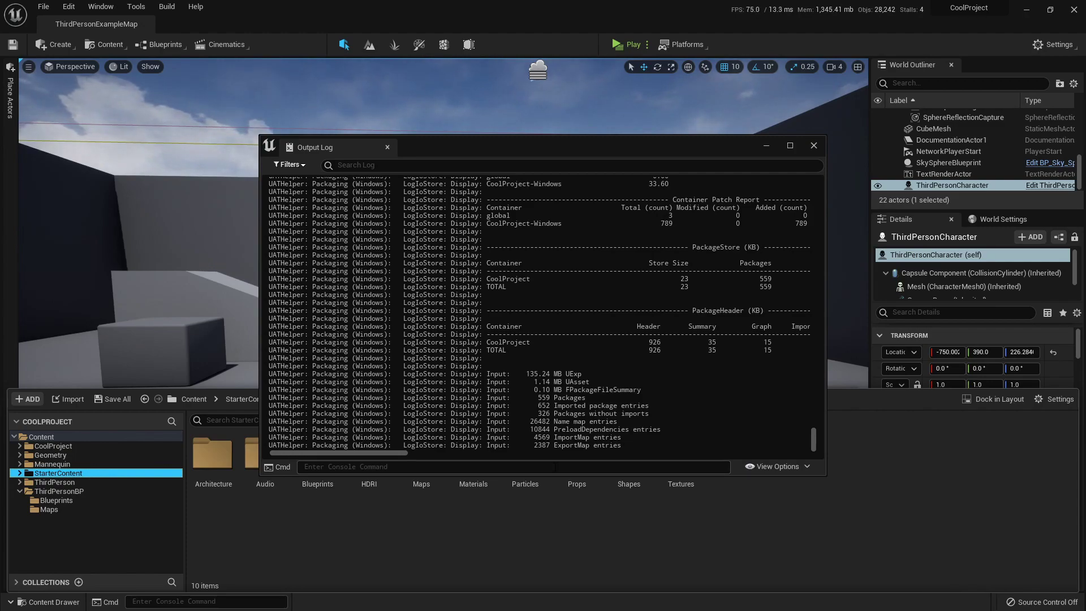
Switch back to File Explorer and reopen the Windows folder inside Builds.
key(alt+Tab)
key(alt+Tab)
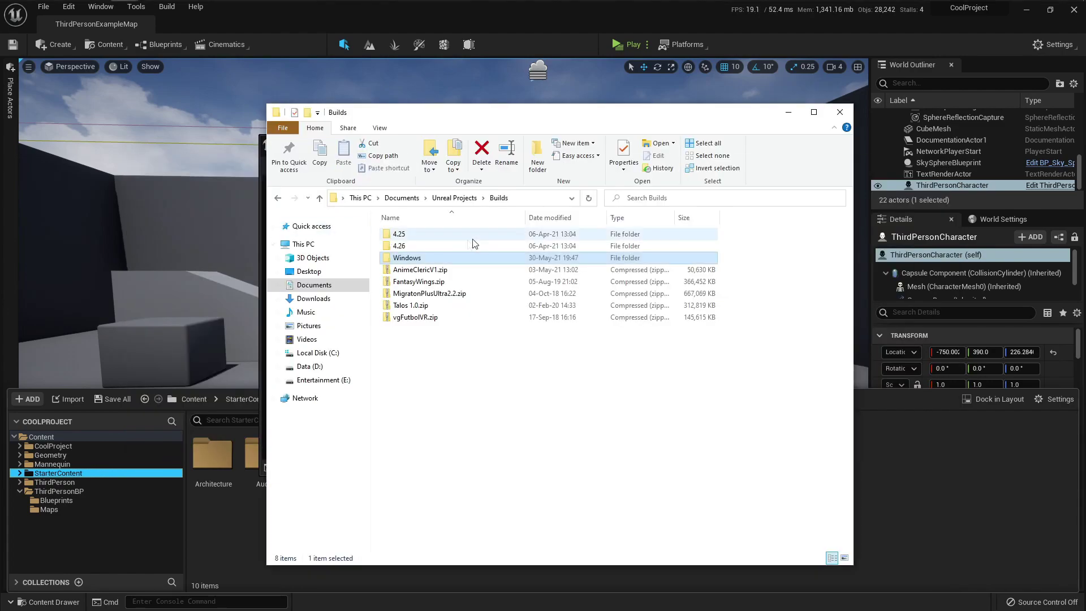
double_click(434, 257)
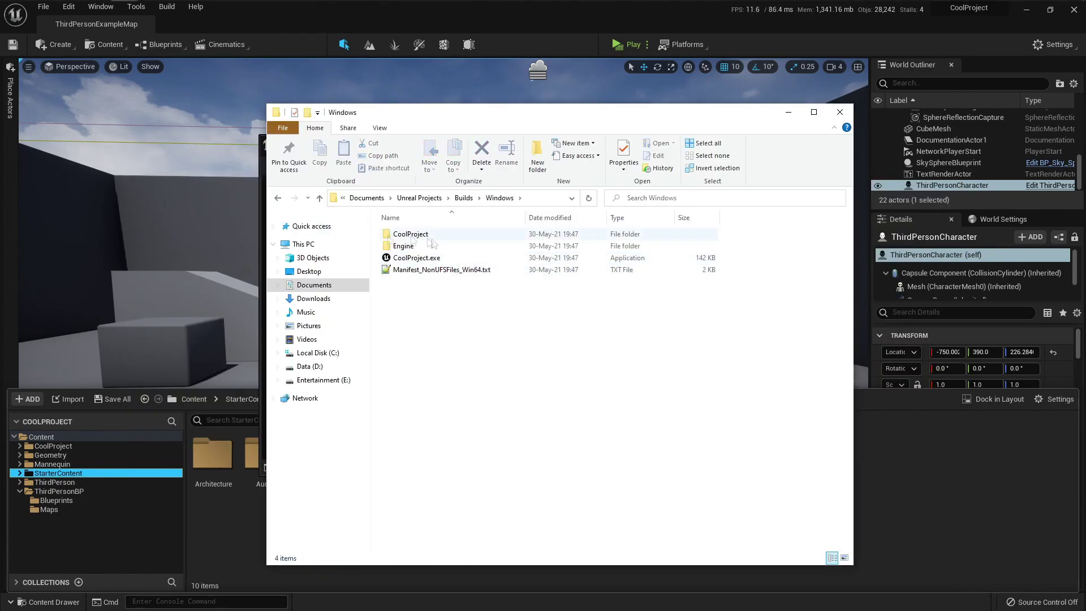